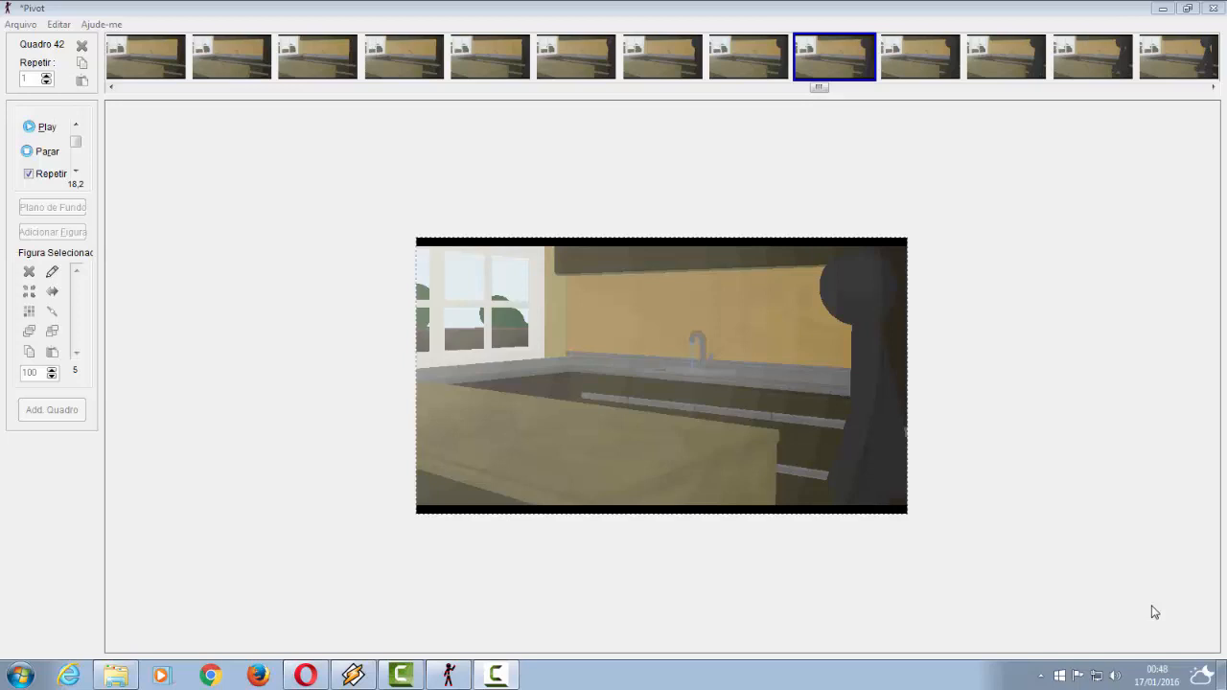
Step: Stop the playback and inspect the custom color values of the tabletop shading figure
click(45, 152)
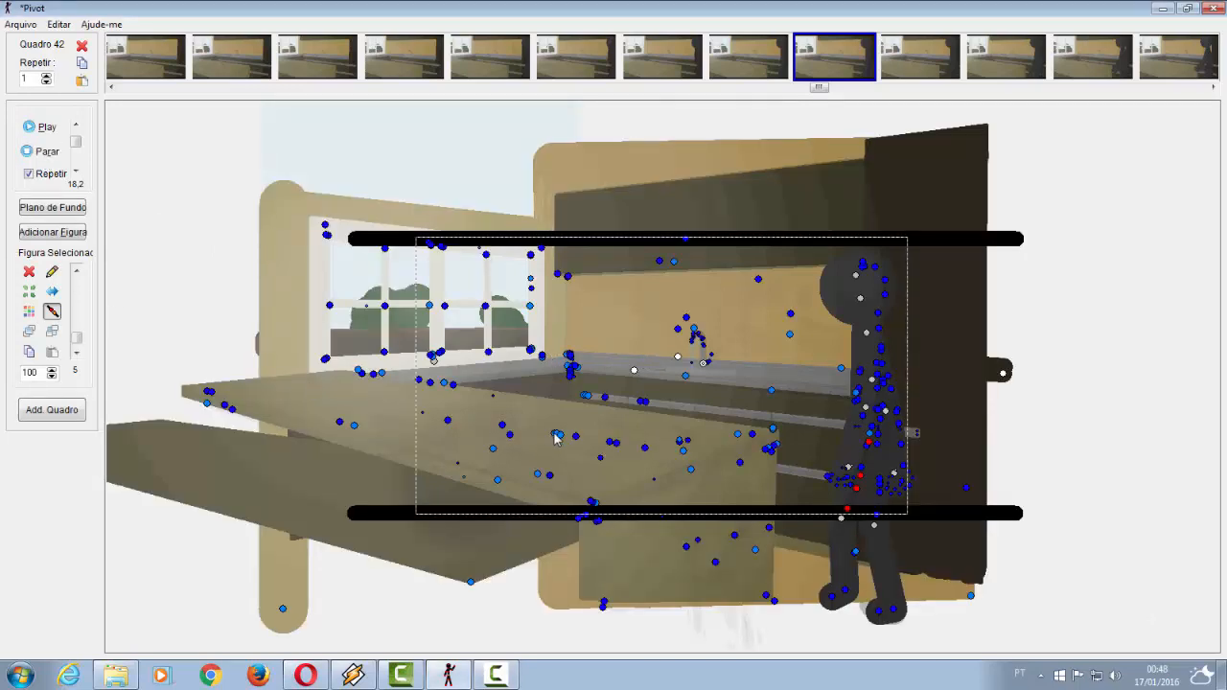
click(557, 435)
click(29, 313)
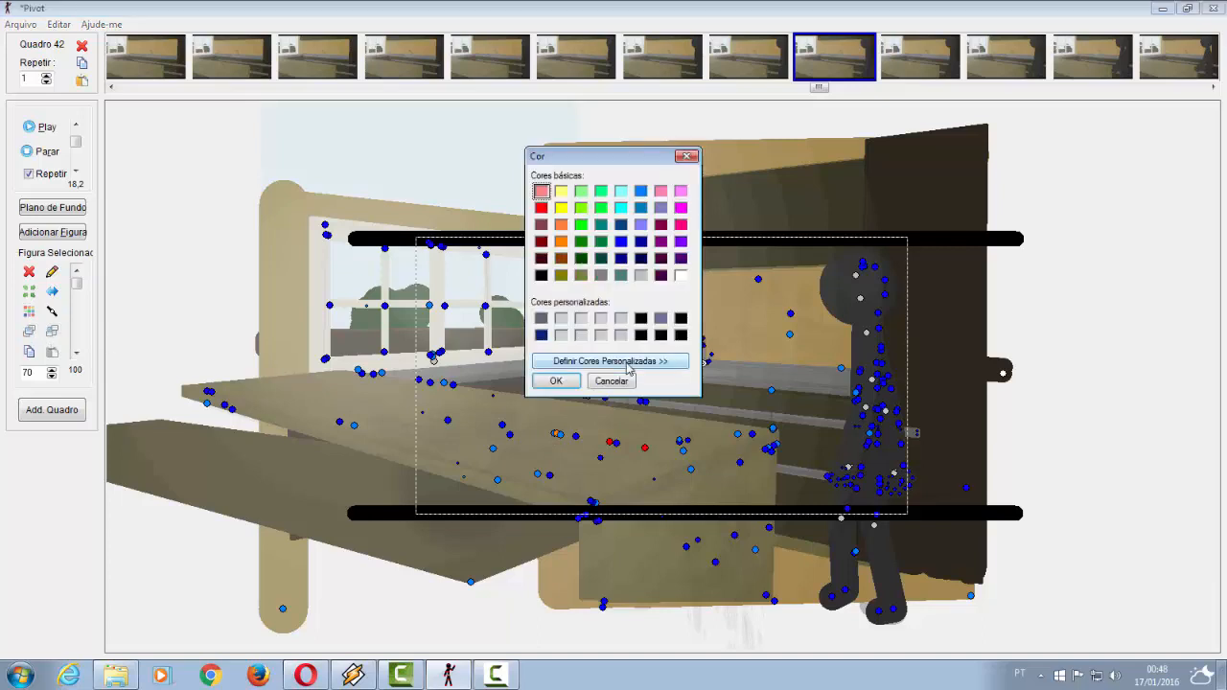
click(609, 360)
click(610, 380)
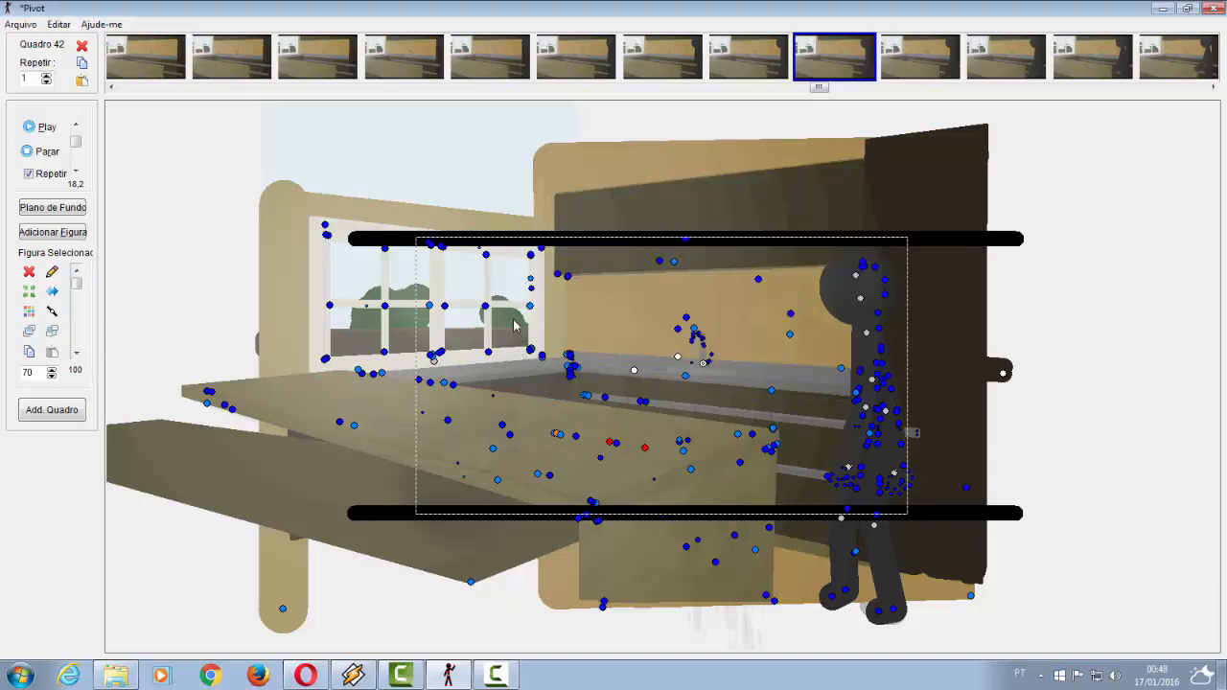
Step: Inspect the custom color values of the overlay figure on the kitchen wall
click(530, 307)
click(760, 286)
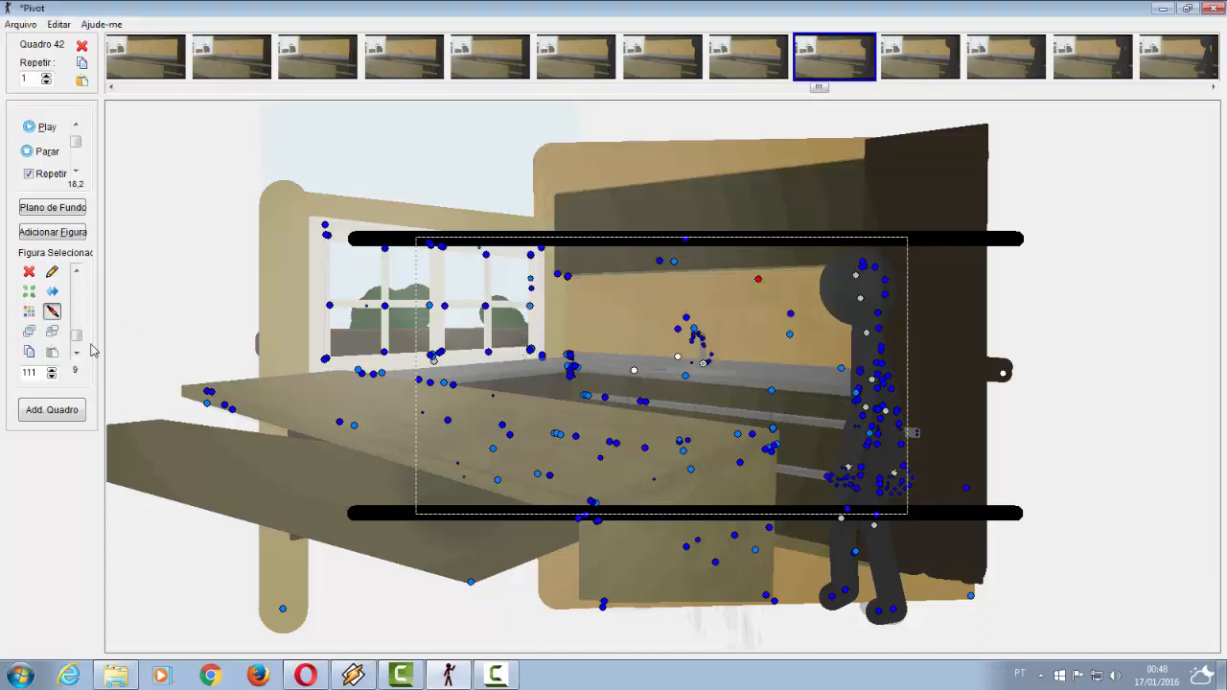
click(29, 313)
click(644, 362)
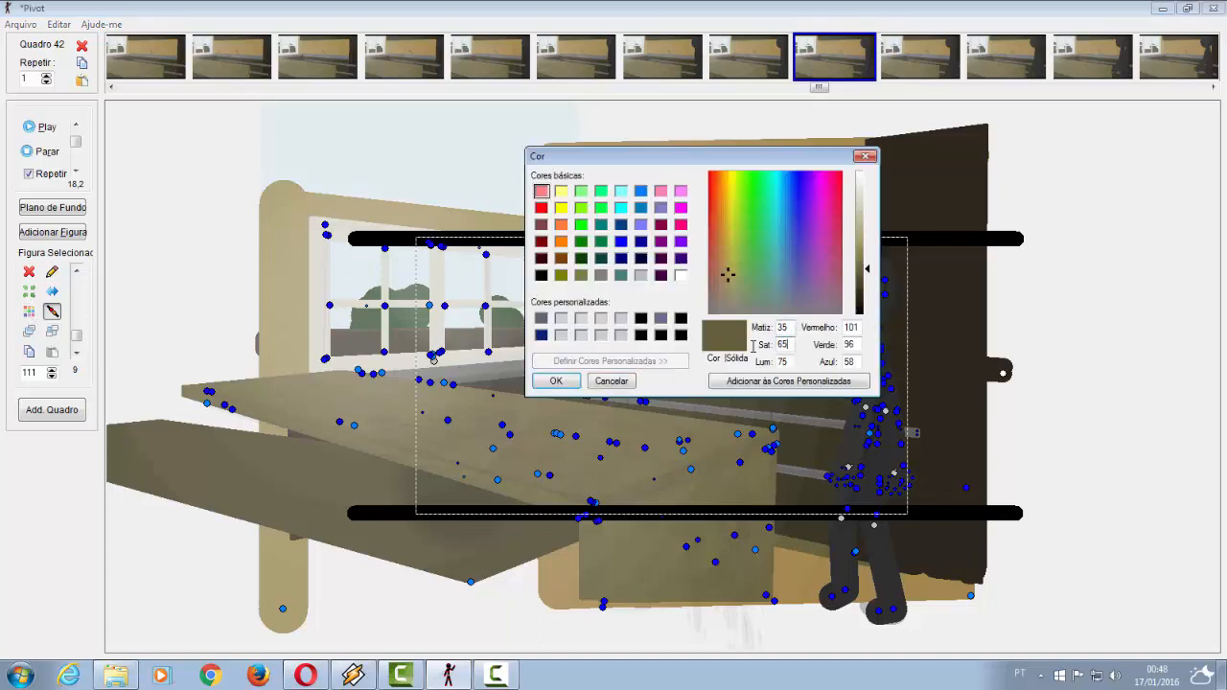
click(629, 384)
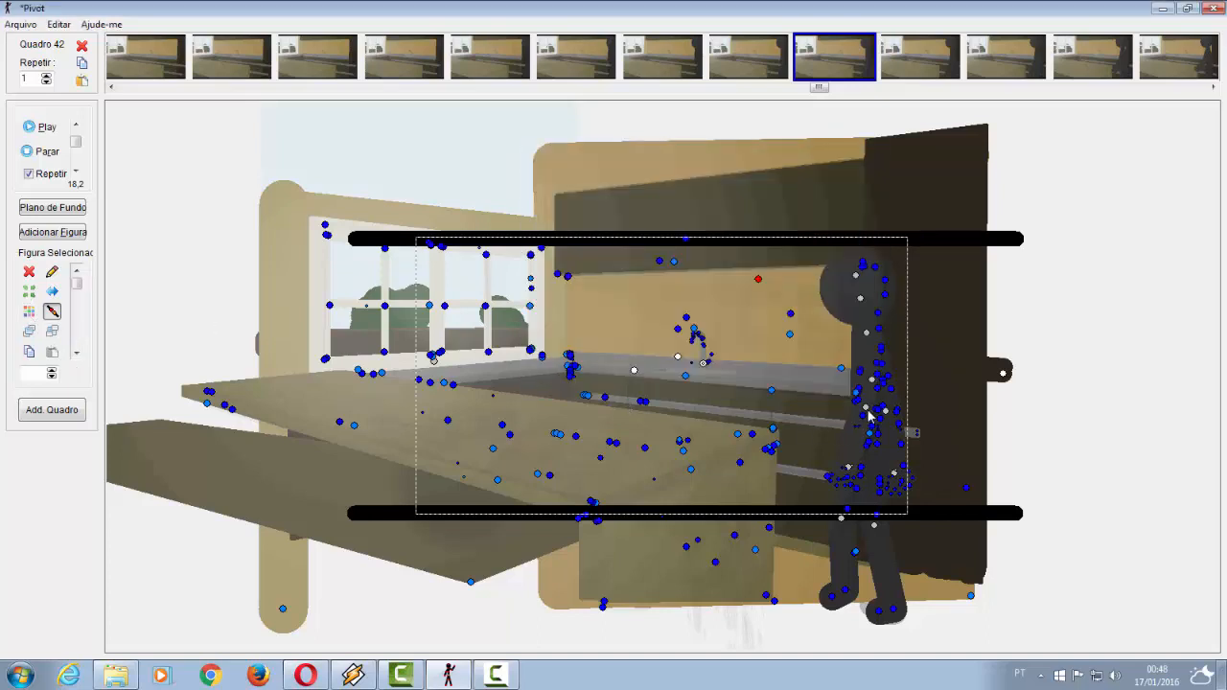
Step: Check the colors of the countertop and tabletop shading figures, leaving both unchanged
click(878, 381)
click(684, 378)
click(52, 310)
click(611, 382)
click(611, 444)
click(29, 317)
click(610, 361)
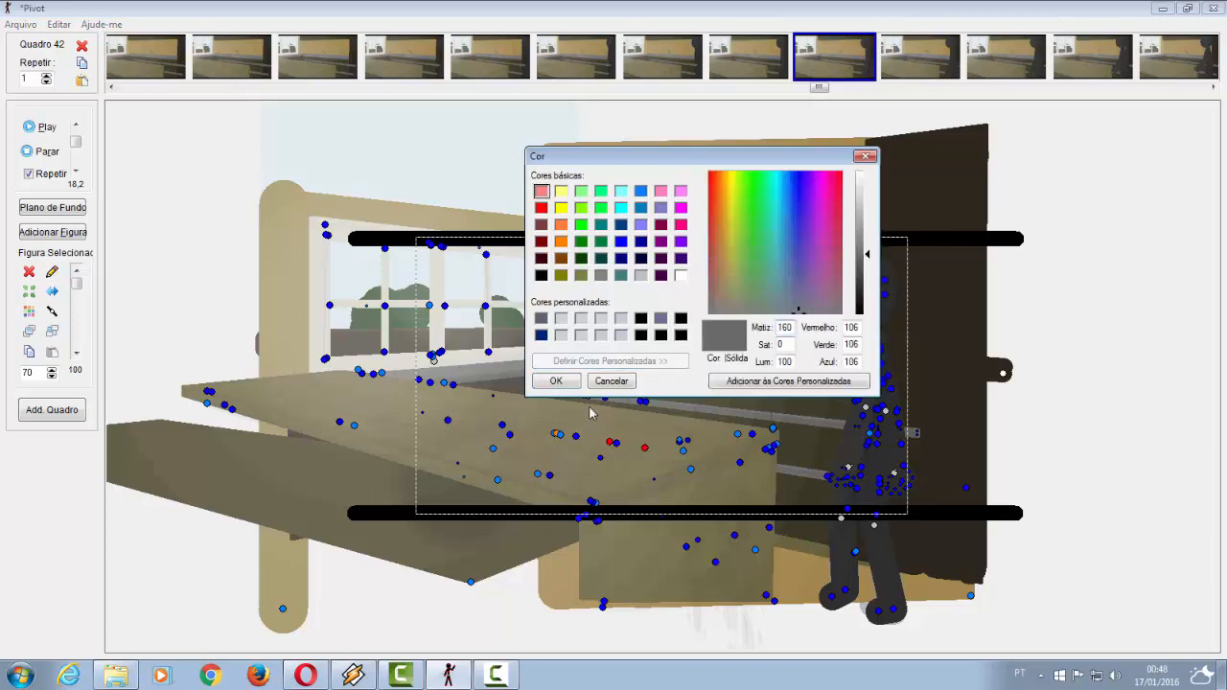
click(619, 382)
Step: Inspect the custom color values of the dark cabinet shading figure beneath the countertop
click(455, 385)
click(29, 312)
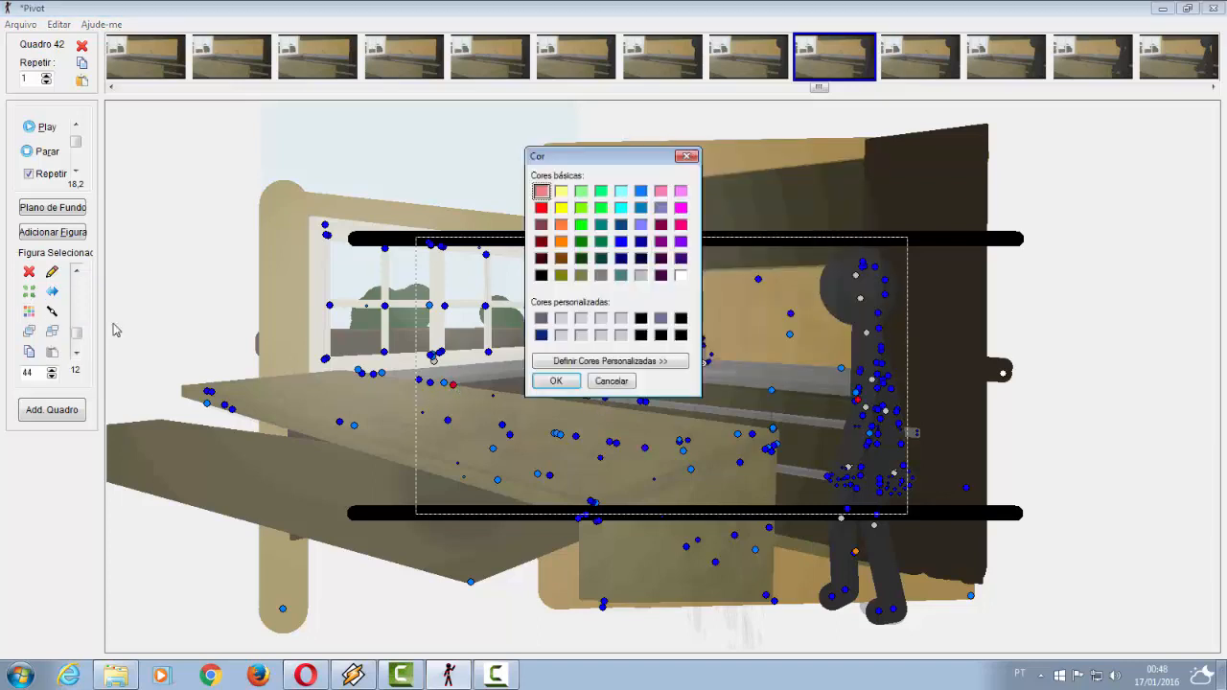
click(657, 361)
click(633, 381)
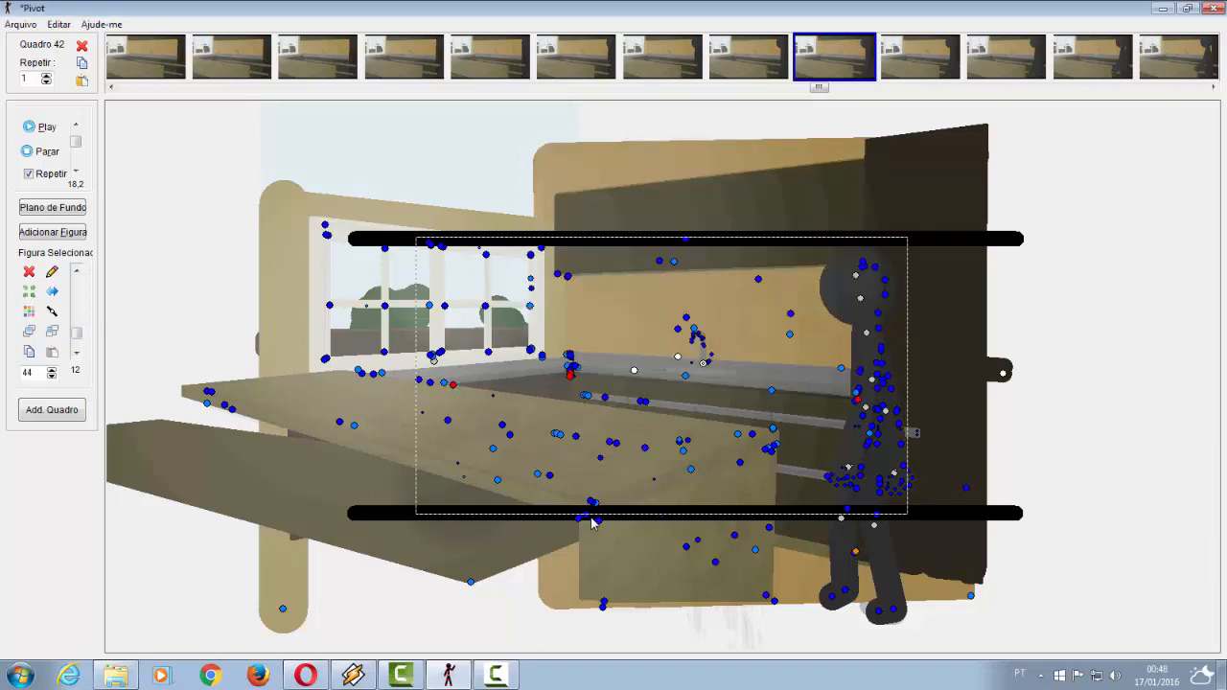
Step: Inspect the custom color values of the figure along the table's front edge
click(595, 503)
click(29, 311)
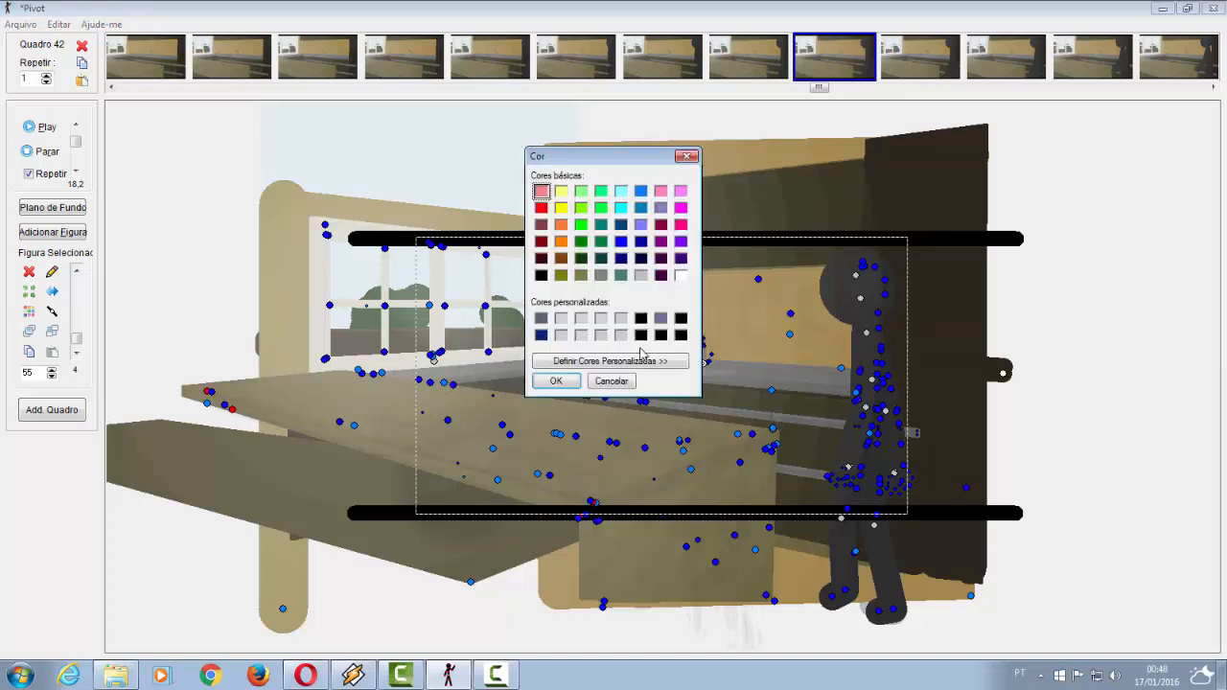
click(644, 360)
click(556, 380)
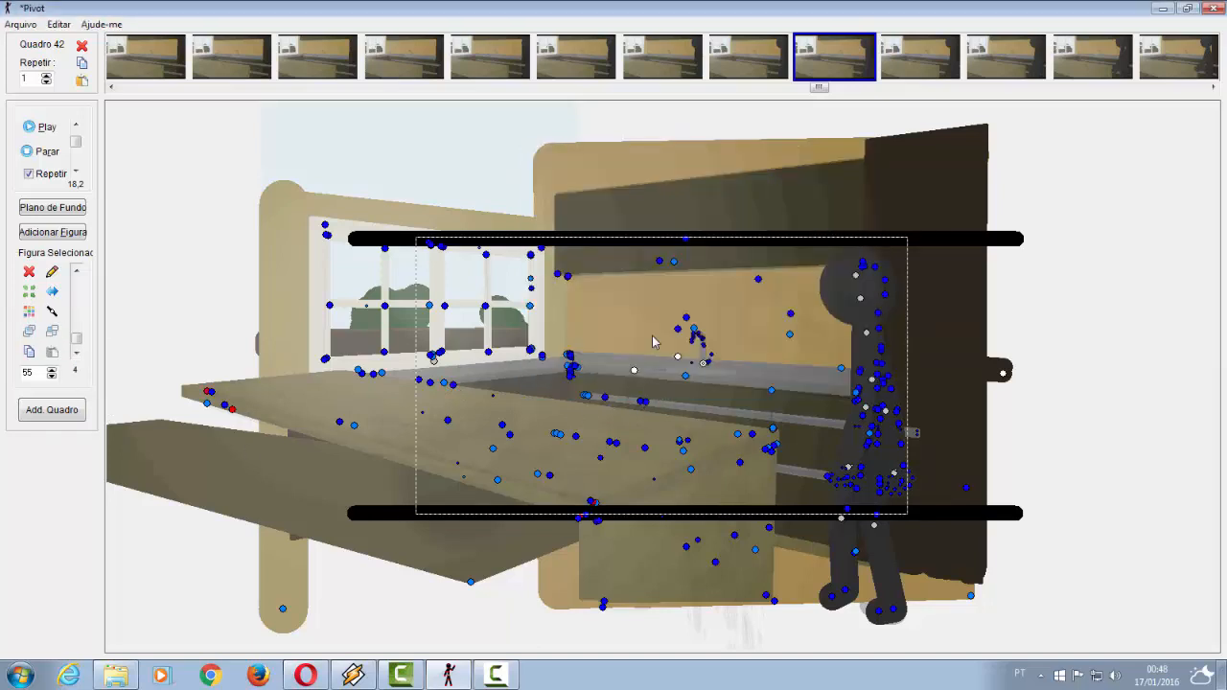
Step: Preview the animation briefly and show the custom color settings of the tabletop shading figure
click(42, 127)
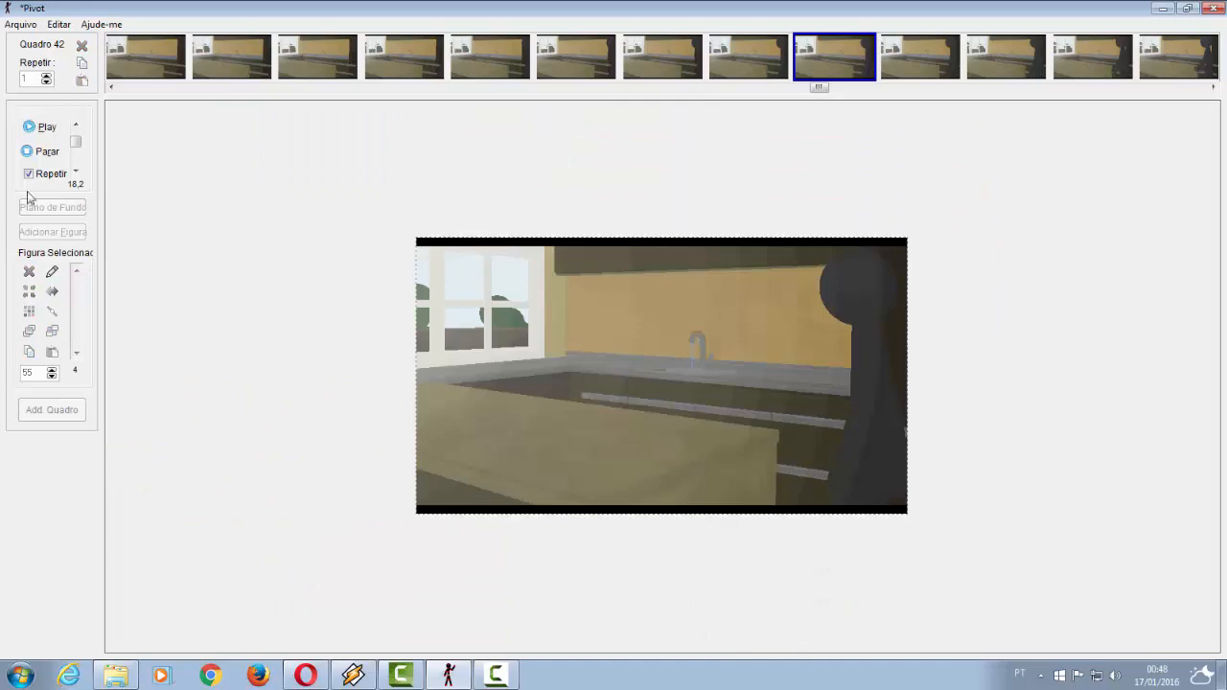
click(46, 157)
click(617, 443)
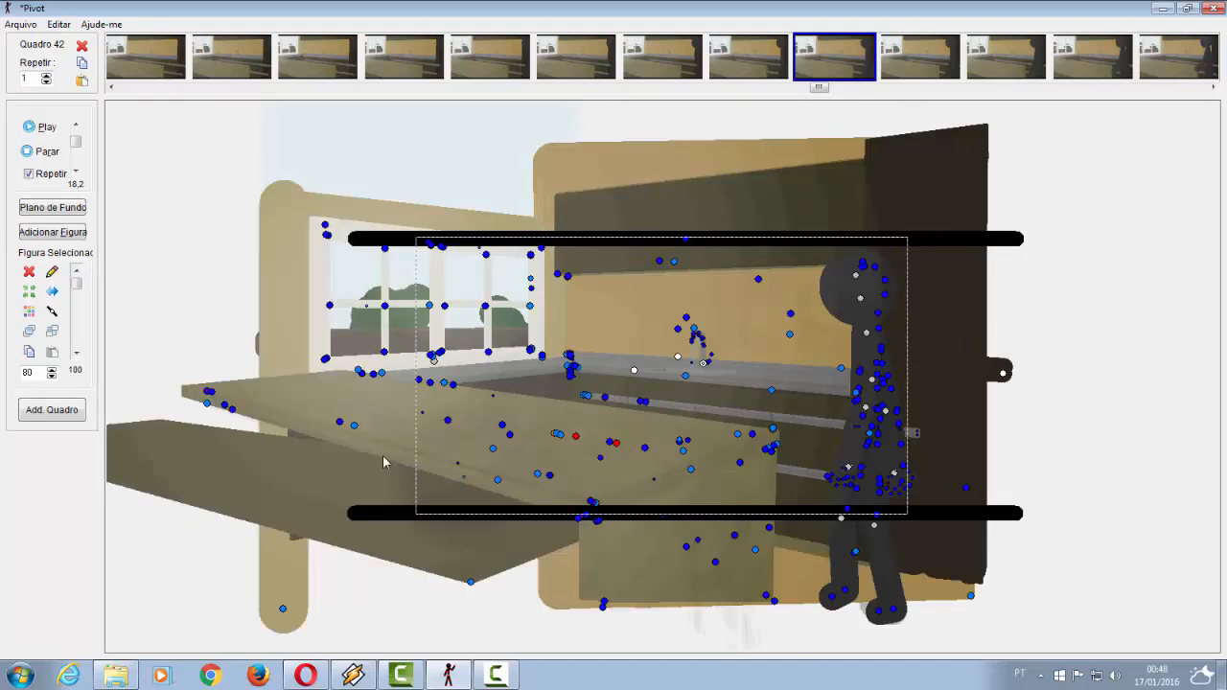
click(29, 311)
click(637, 360)
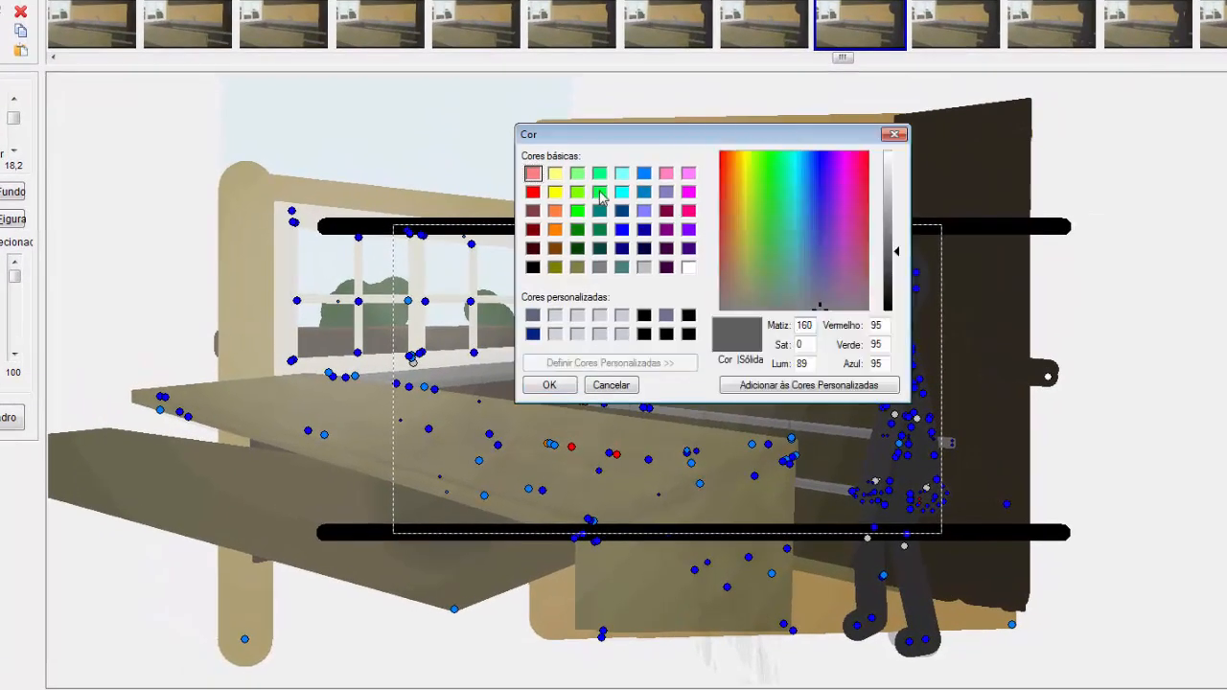
Step: Try several basic colors for the tabletop shading: green, dark magenta, purple, reddish brown, violet and bright pink
click(599, 193)
click(669, 215)
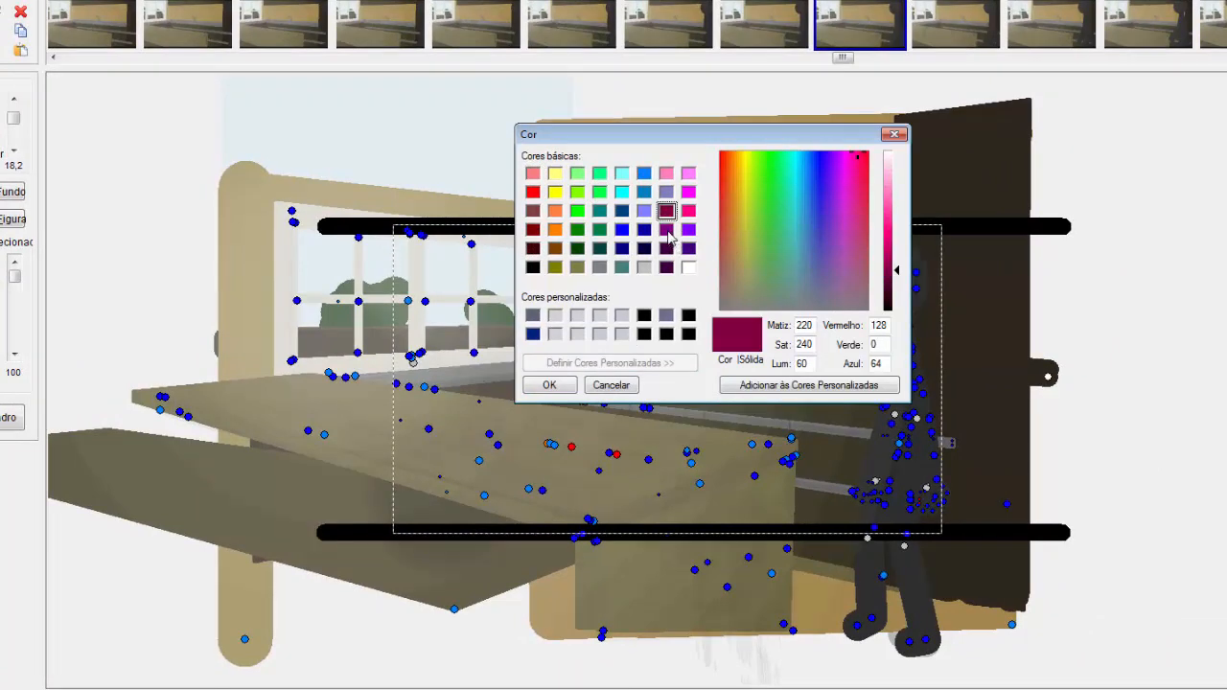
click(666, 229)
click(533, 210)
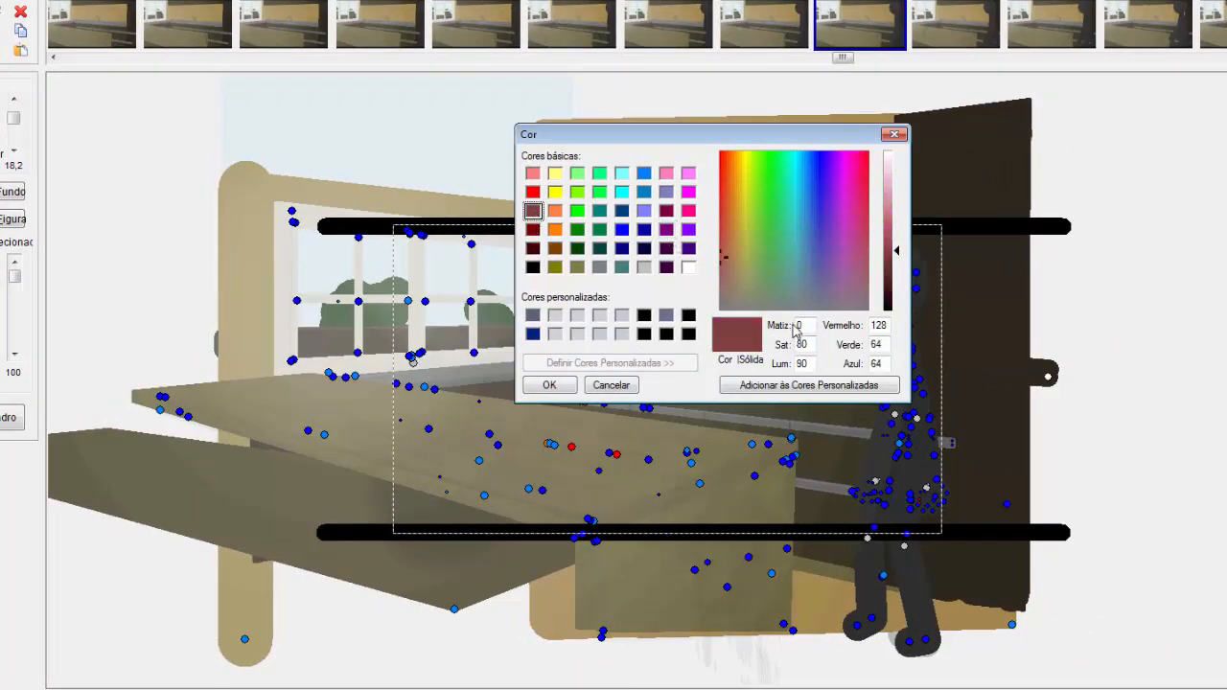
click(689, 229)
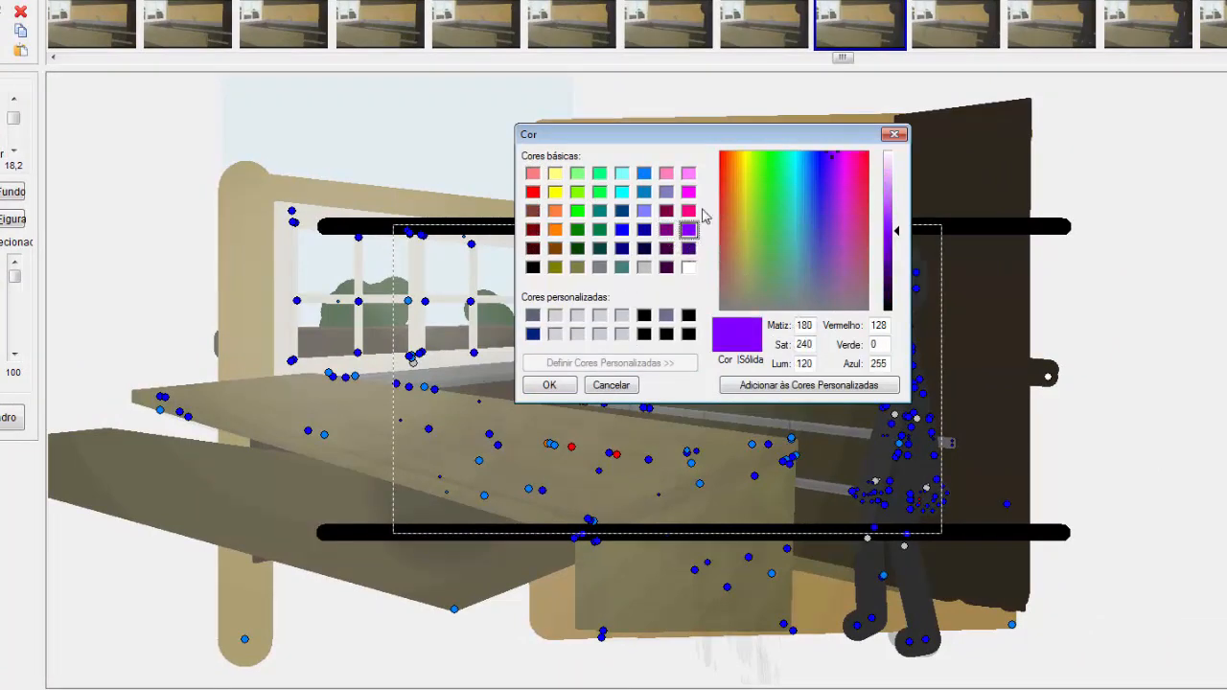
click(688, 210)
Step: Sample muted and vivid tones across the custom color spectrum for the tabletop shading
drag(729, 134, 653, 138)
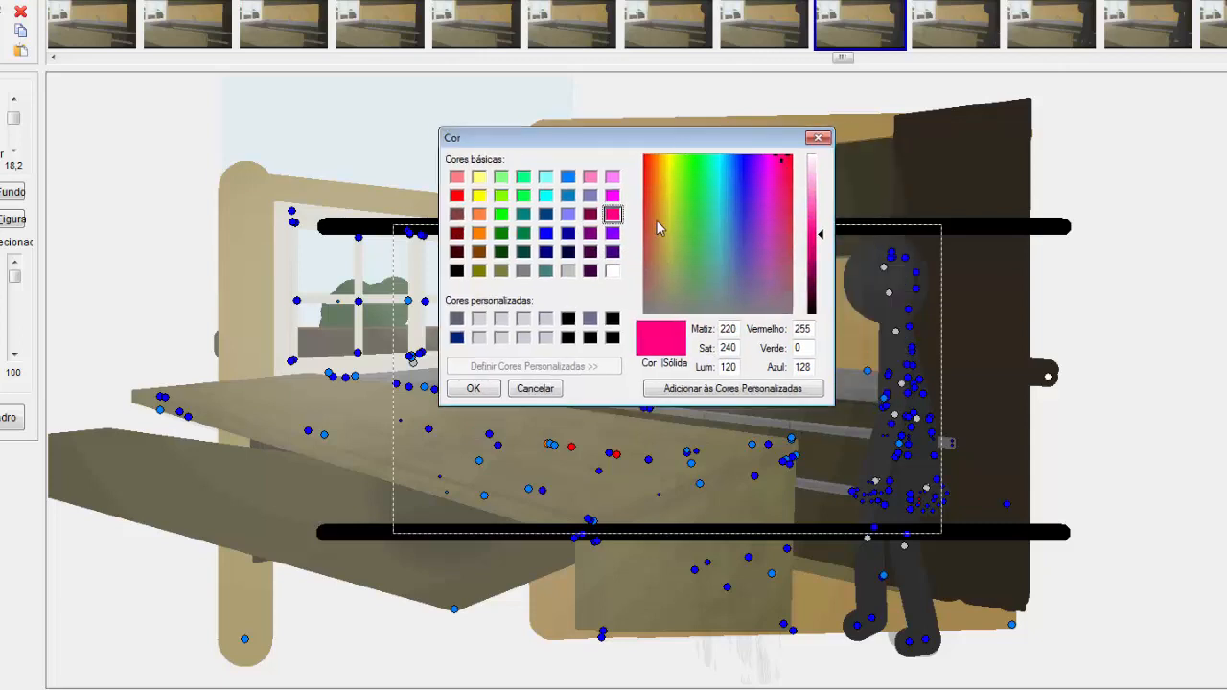
drag(659, 227, 743, 282)
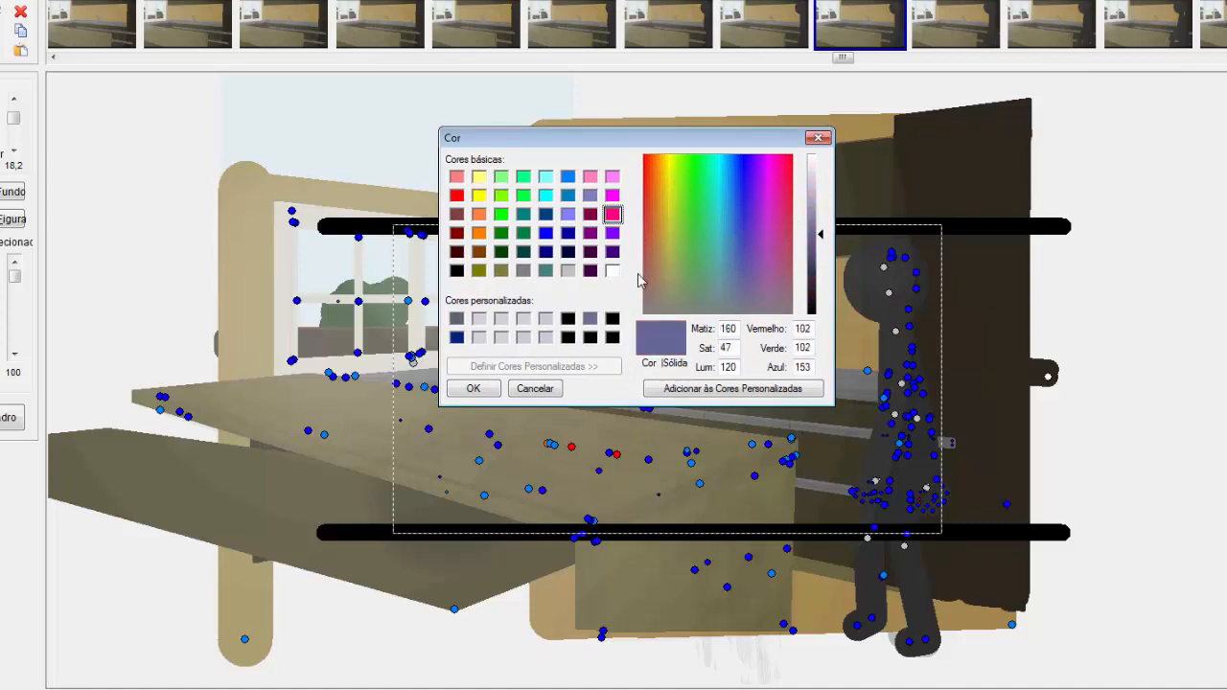
drag(639, 278, 786, 238)
Step: Try the basic teal with a saturation of 100 for the tabletop shading
click(523, 214)
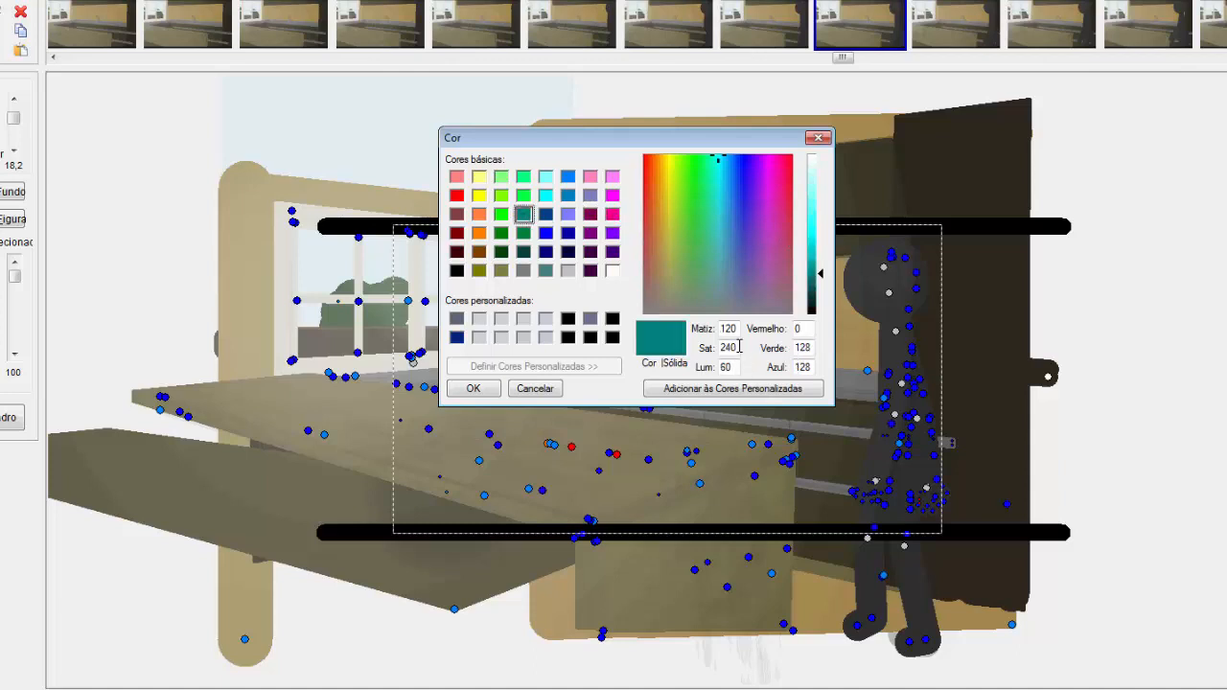
double_click(731, 348)
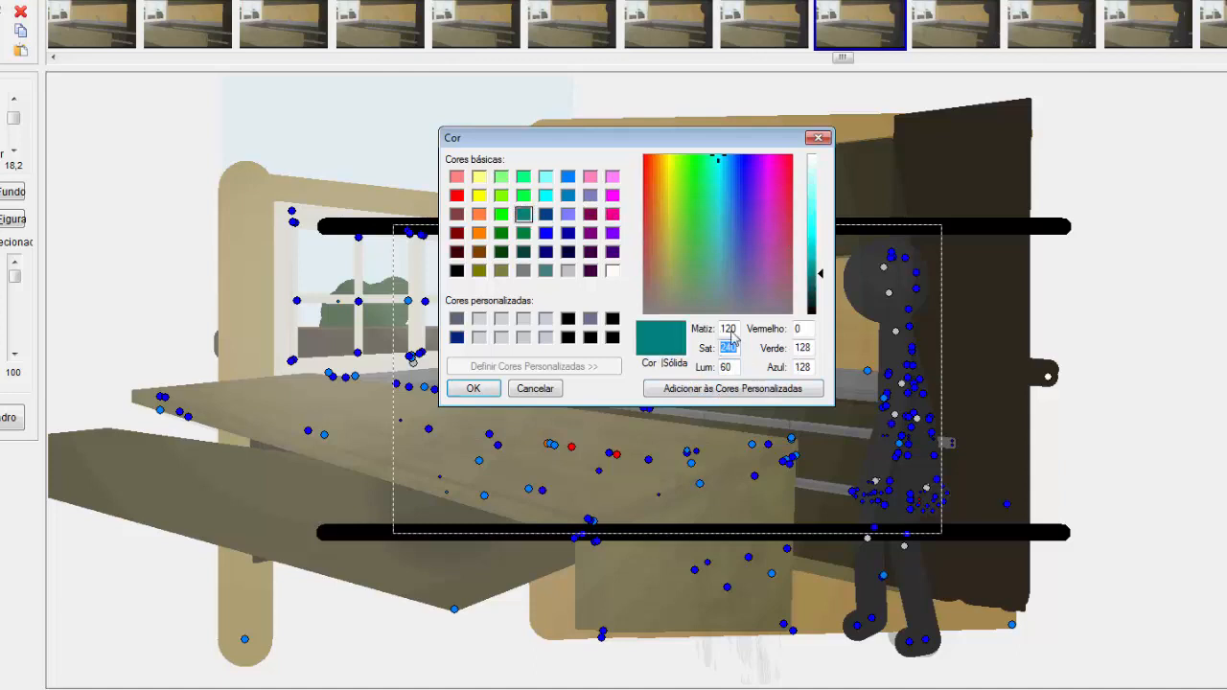
text(100)
Step: Try the basic dark green for the tabletop shading with saturations of 40, 200 and 150
click(528, 237)
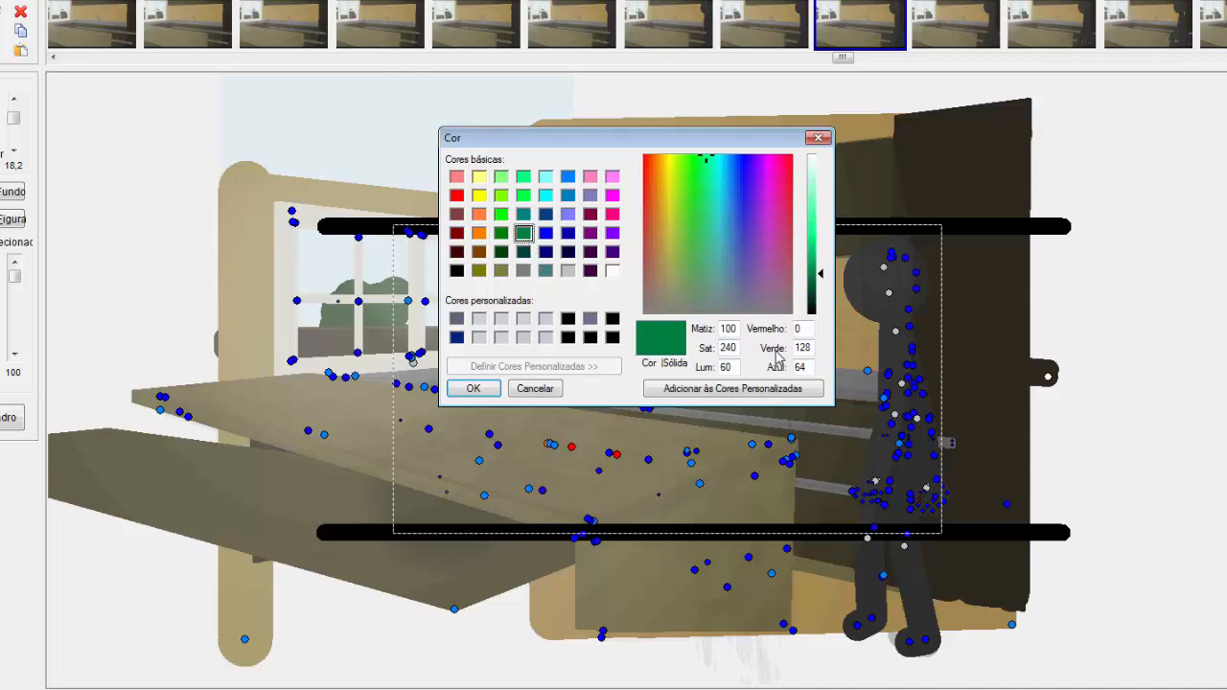
drag(737, 347, 688, 358)
text(40)
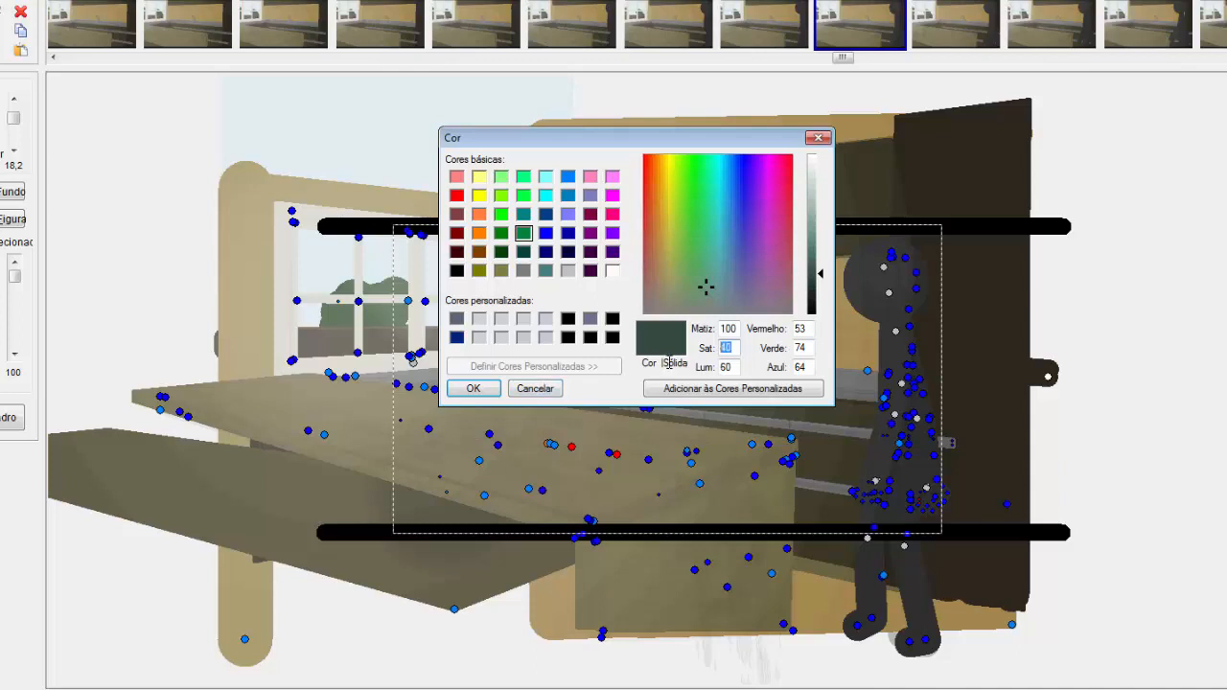
text(200)
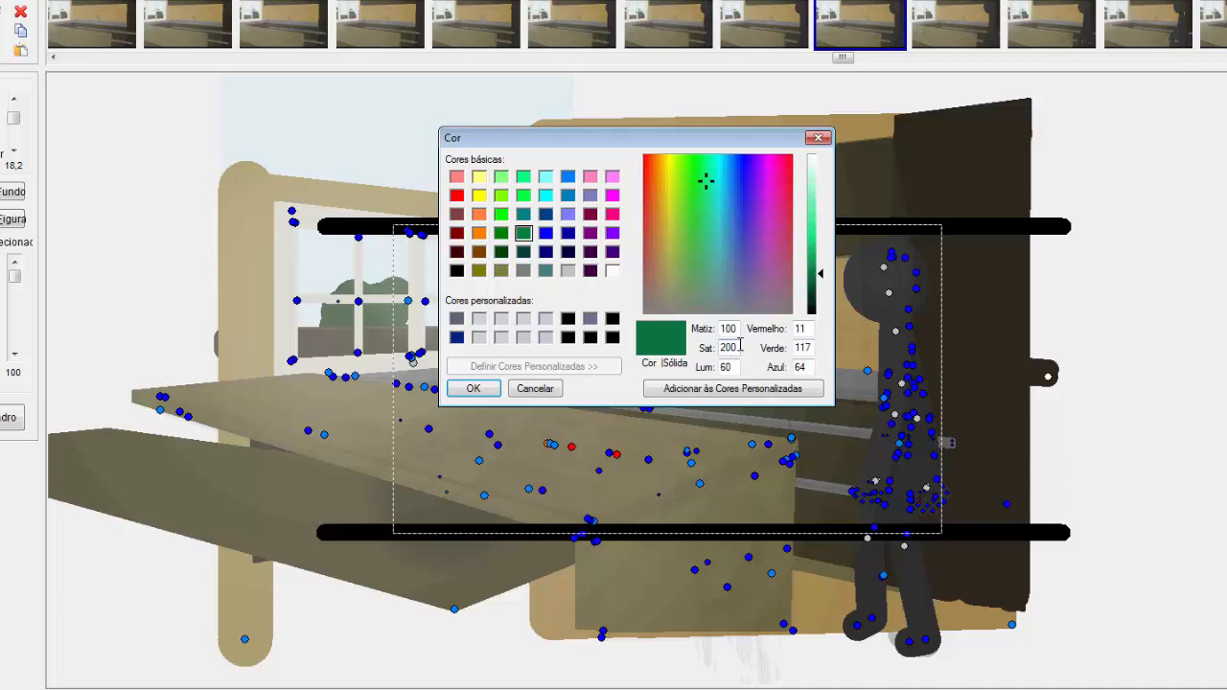
text(150)
Step: Try saturations of 10 and 150 on the dark green, and discard the color change
drag(743, 351, 675, 349)
text(10)
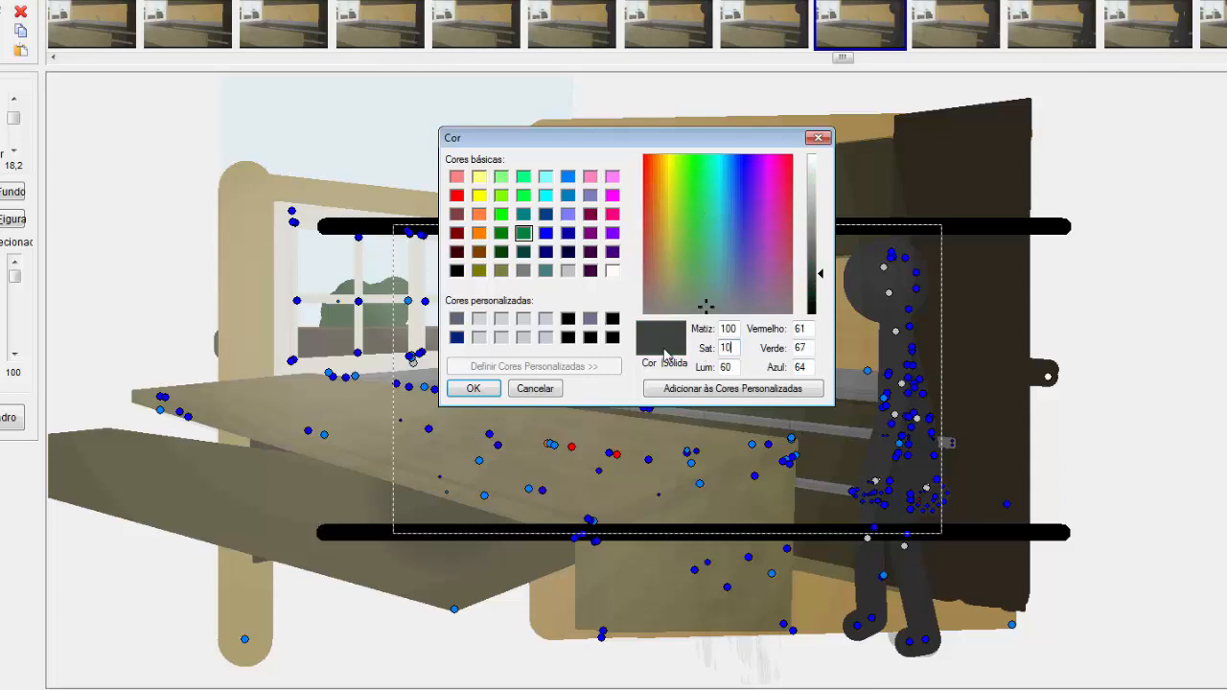
text(0)
drag(738, 348, 691, 353)
text(150)
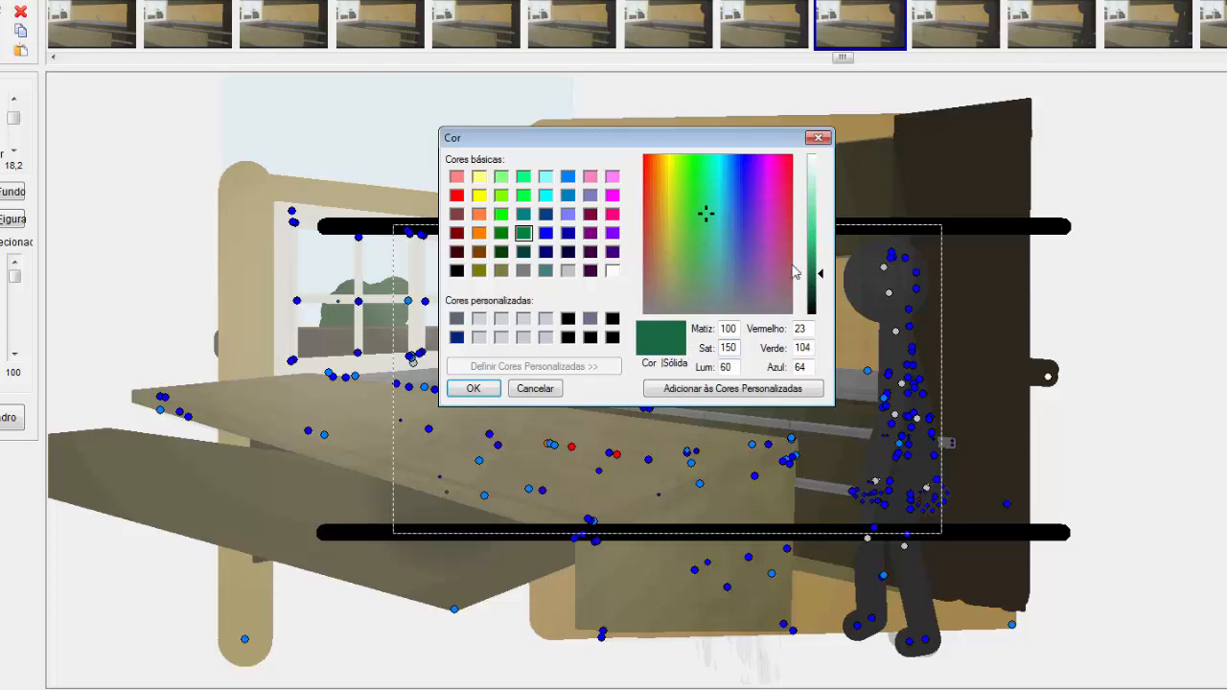
click(537, 390)
Step: Open an existing animation from the Treinos folder without saving the current project
click(23, 27)
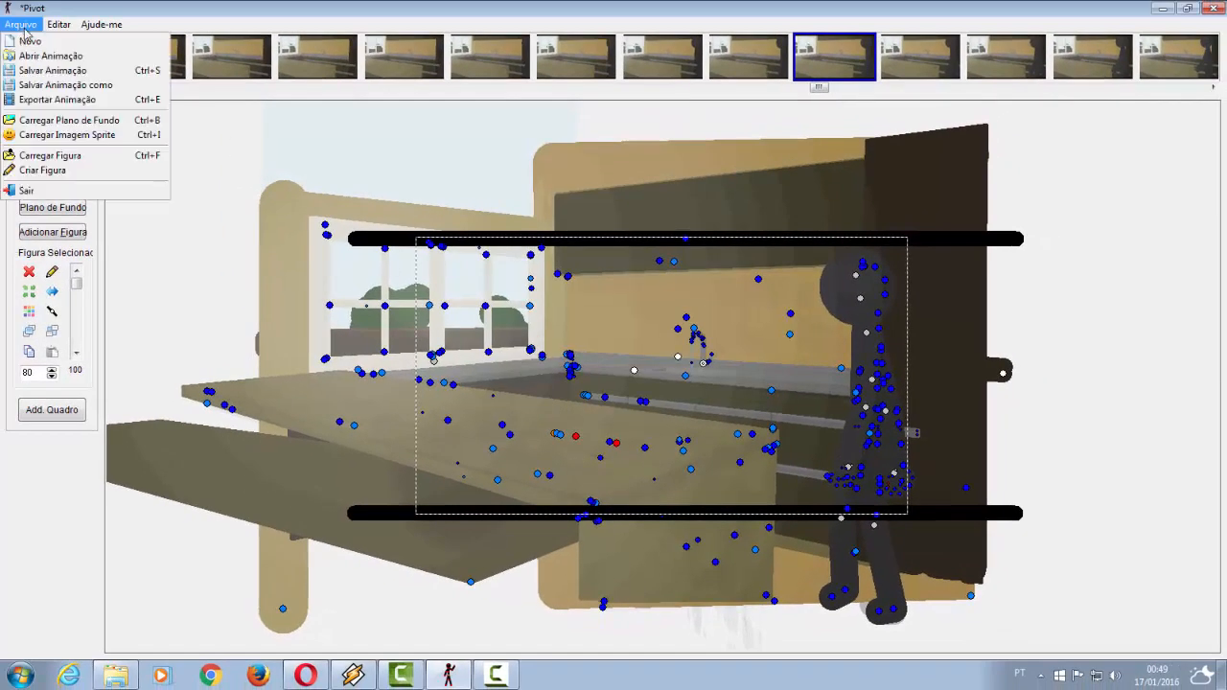
click(53, 55)
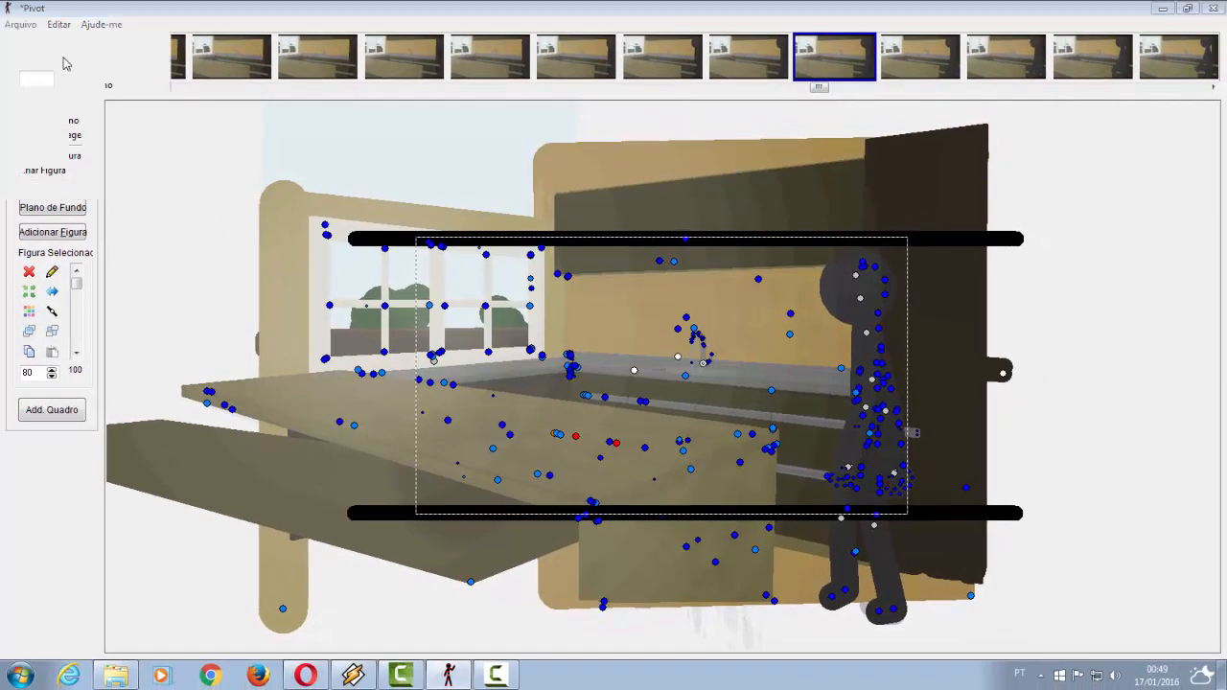
key(BackSpace)
key(BackSpace)
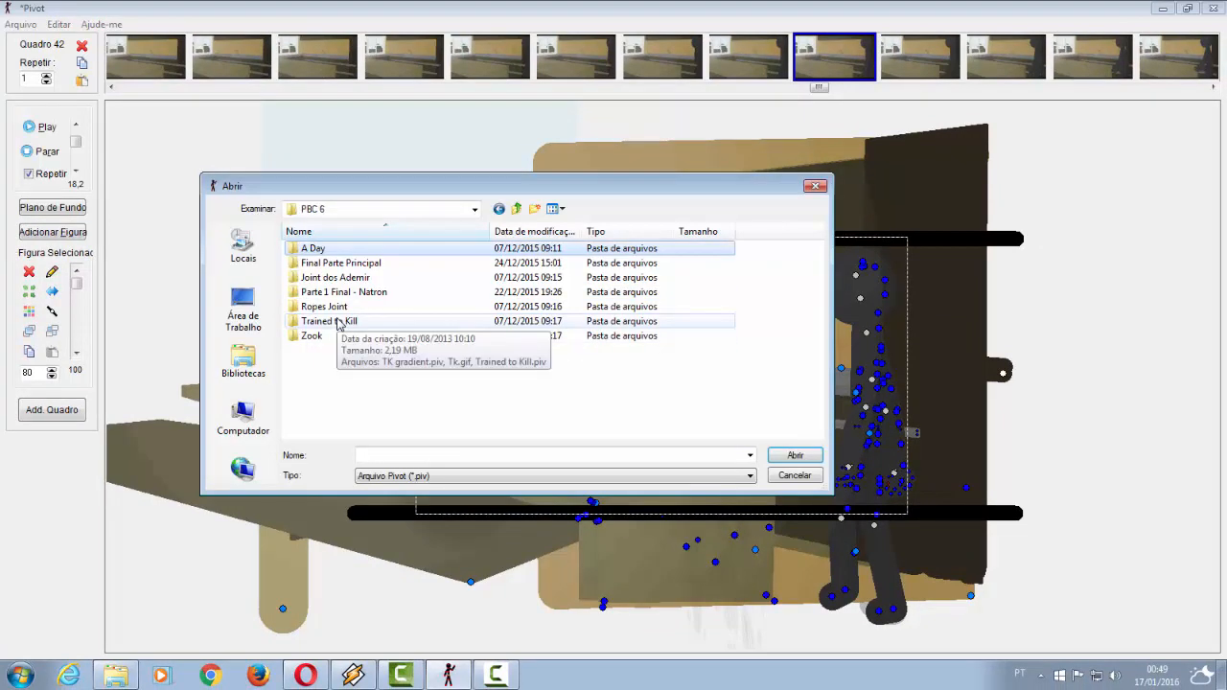
key(BackSpace)
scroll(348, 397, down, 2)
double_click(346, 395)
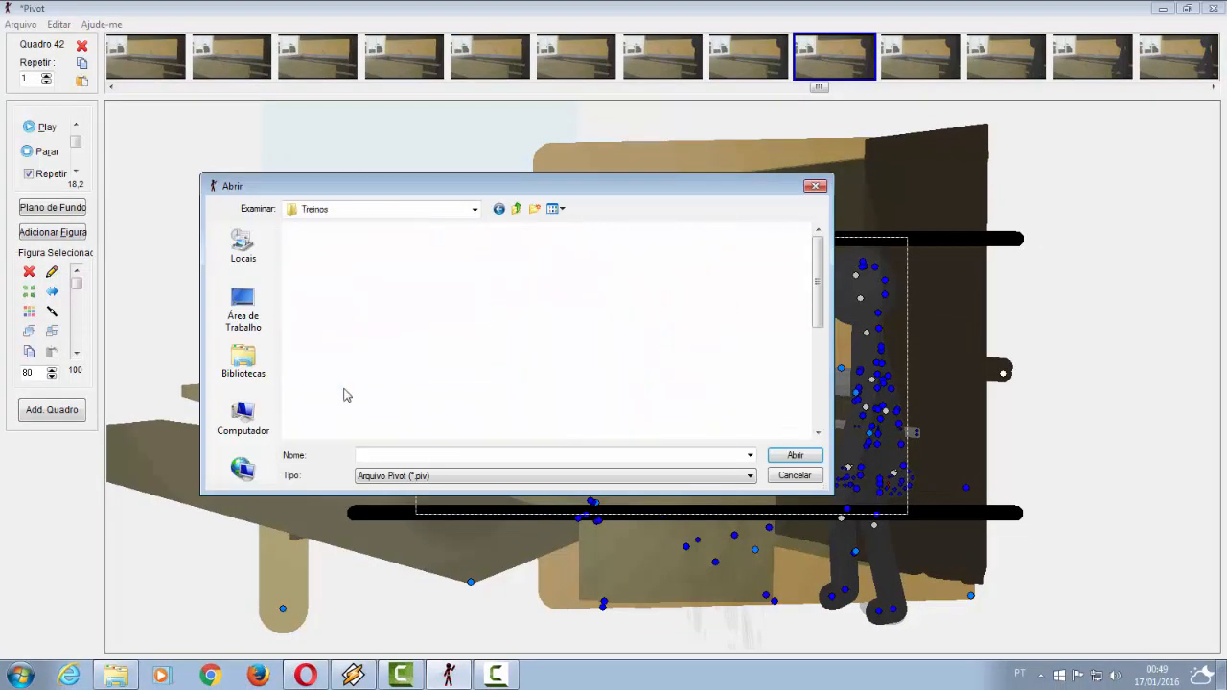
double_click(728, 288)
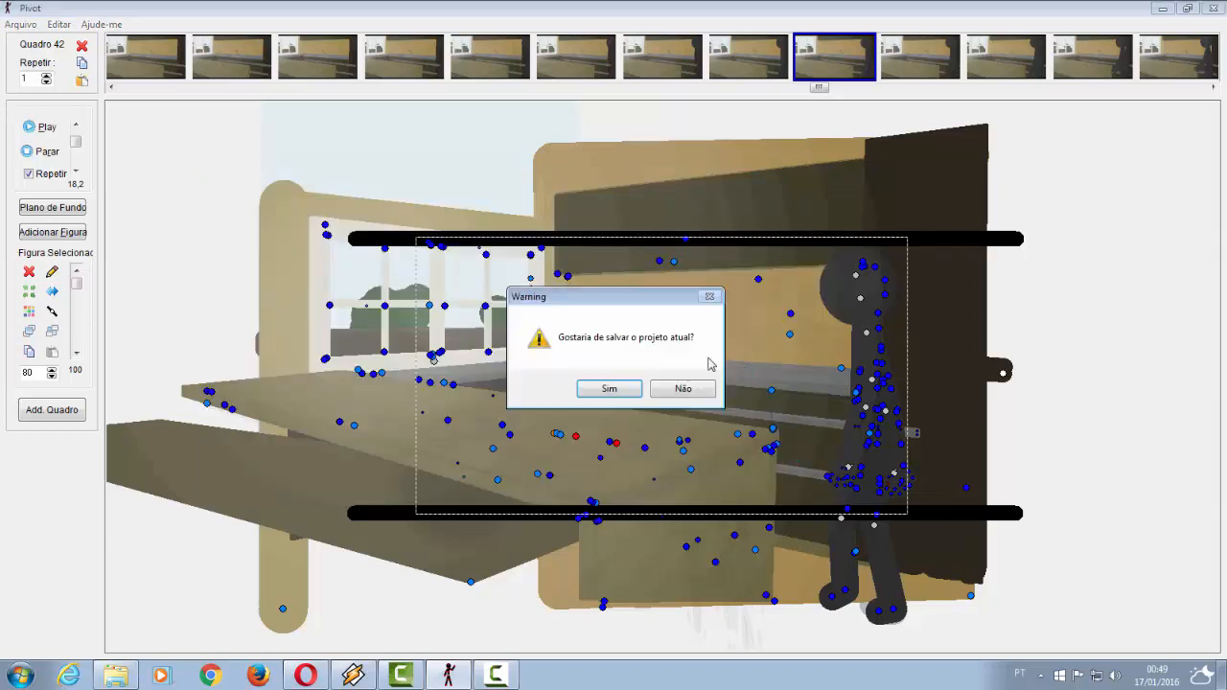
click(683, 387)
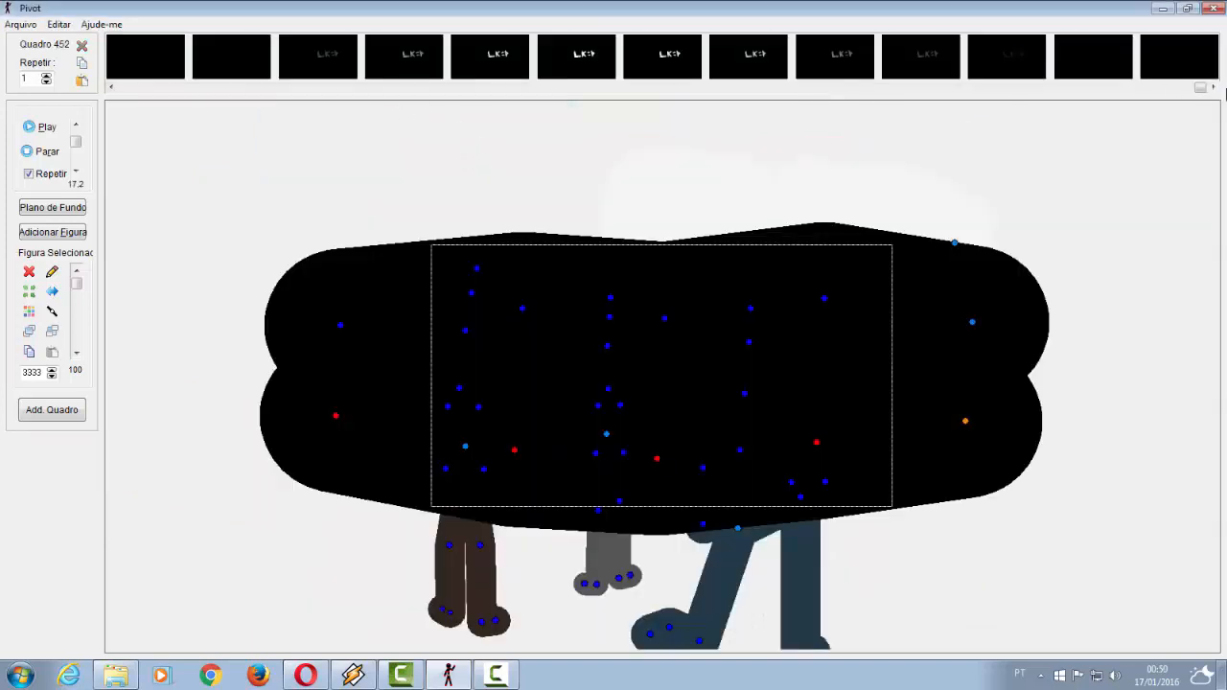
Step: Examine the color values of the dark green hill figures in frame 51, and preview the grassy outdoor scene
drag(1198, 87, 243, 89)
click(317, 57)
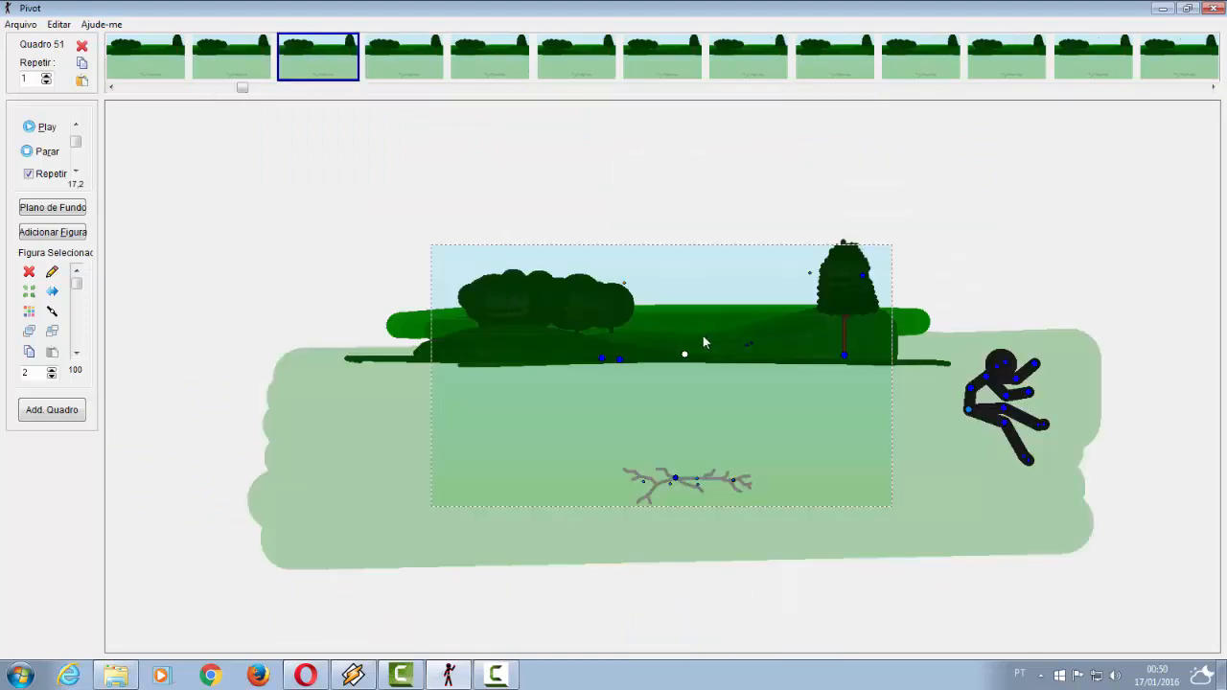
click(619, 359)
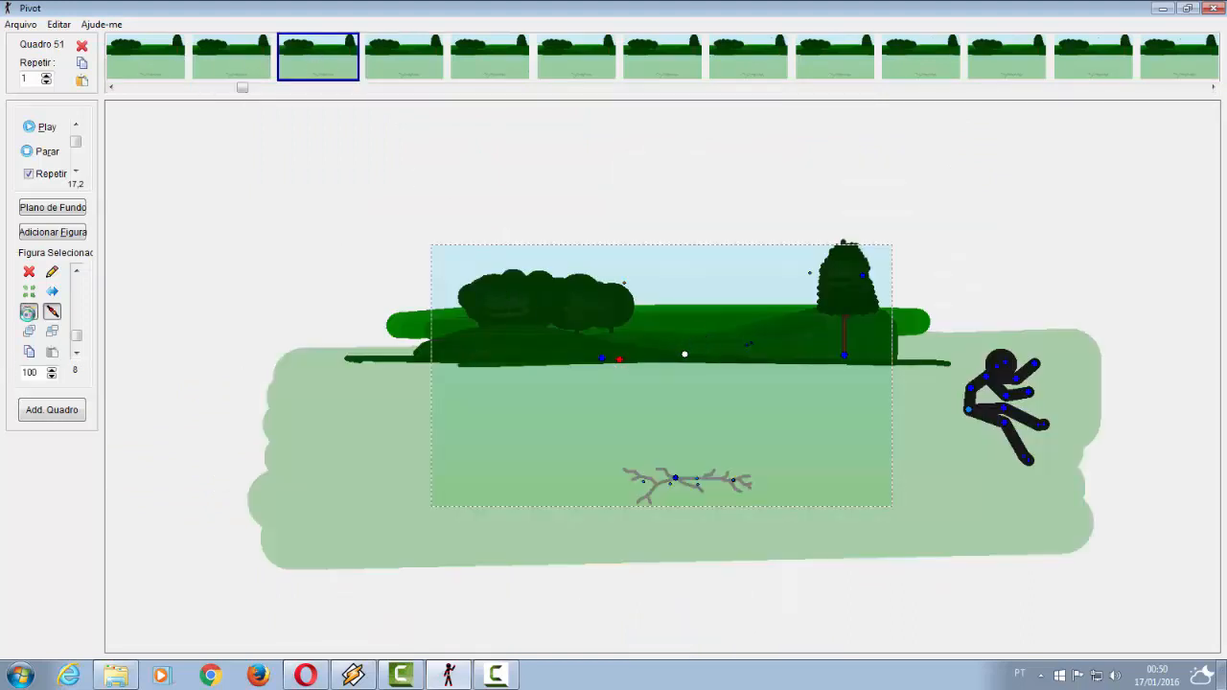
click(29, 311)
click(614, 362)
click(610, 377)
click(29, 311)
click(610, 361)
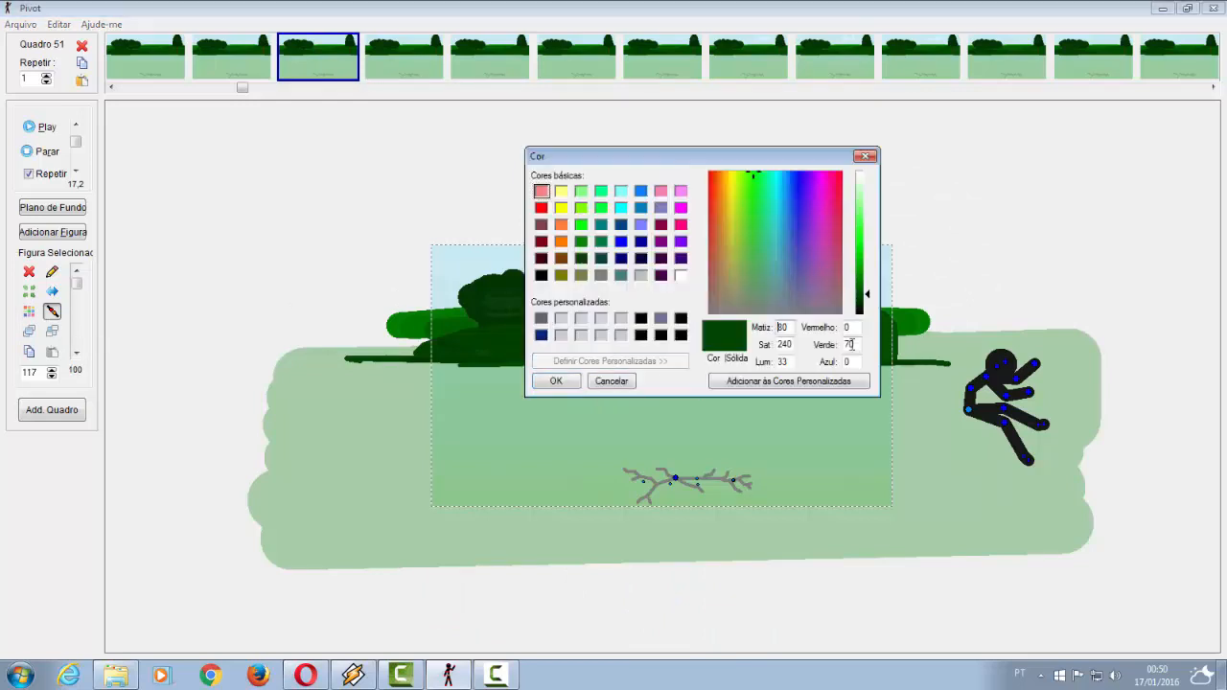
double_click(790, 344)
click(605, 383)
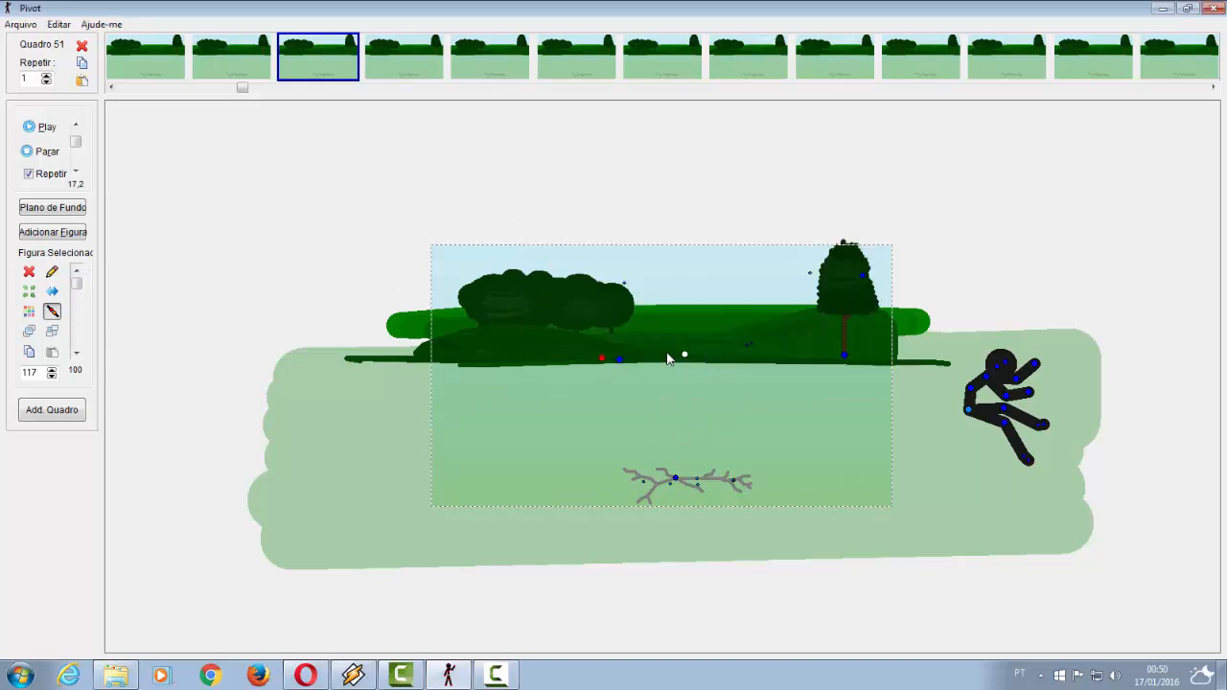
click(39, 126)
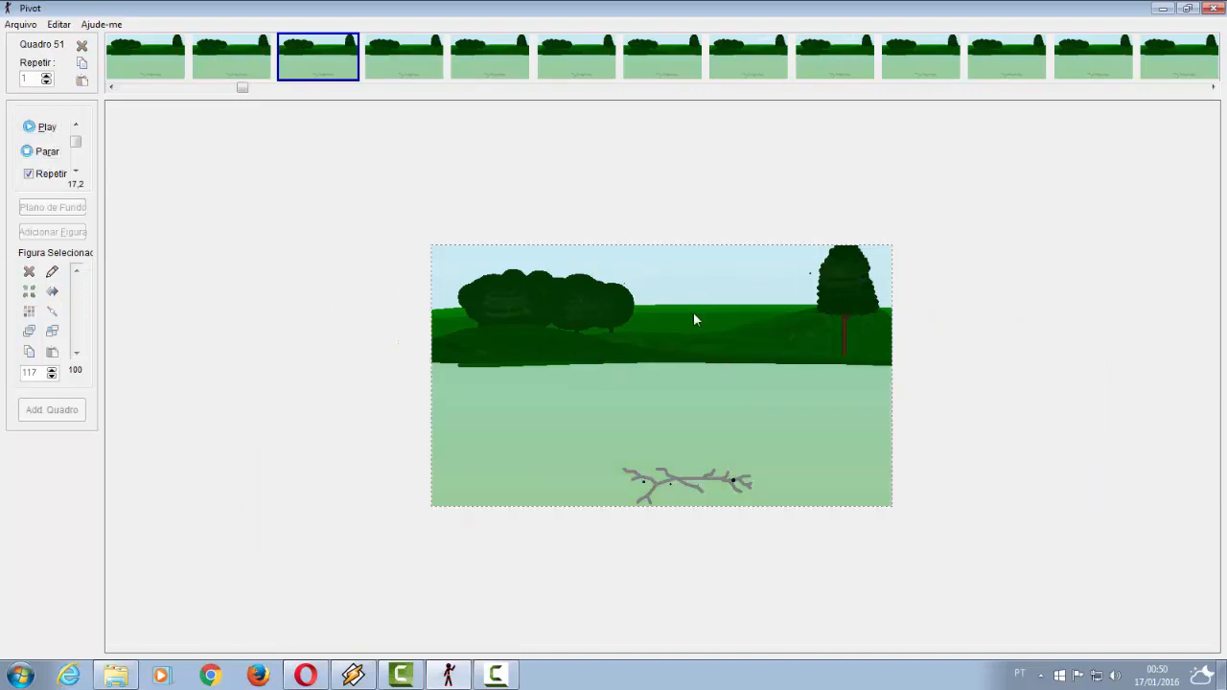
click(43, 151)
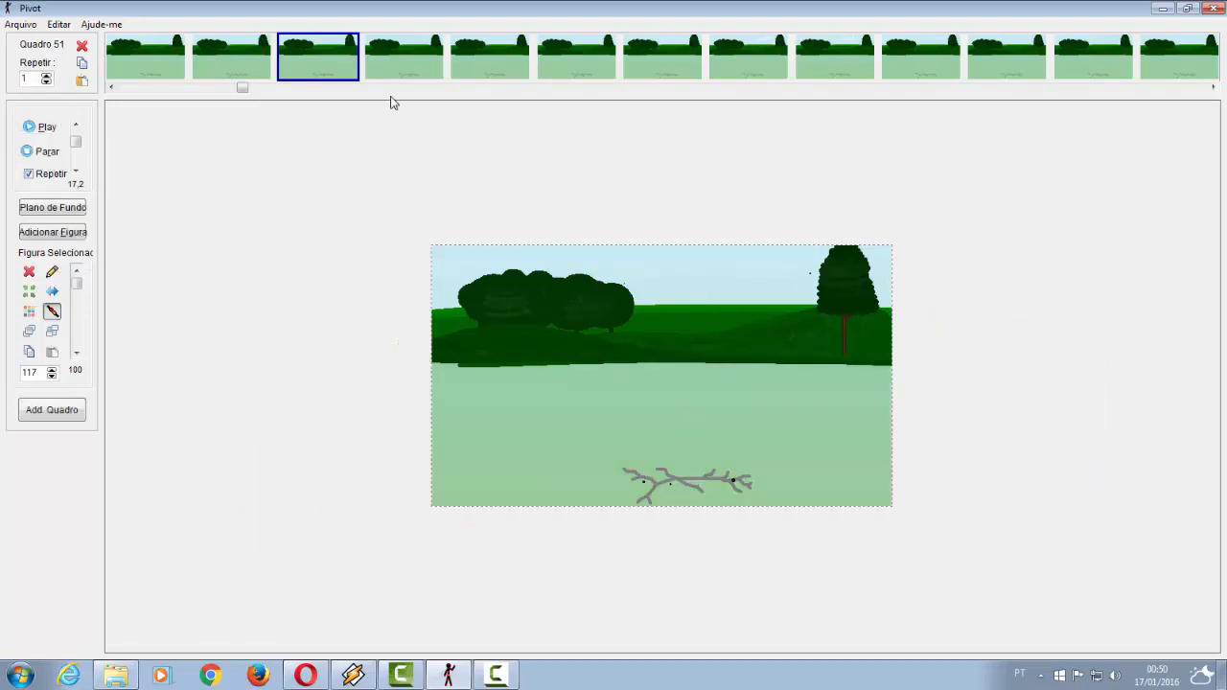
Step: Go to frame 152 of the beach scene and try a saturation of 240 on the sand figure
drag(241, 87, 500, 89)
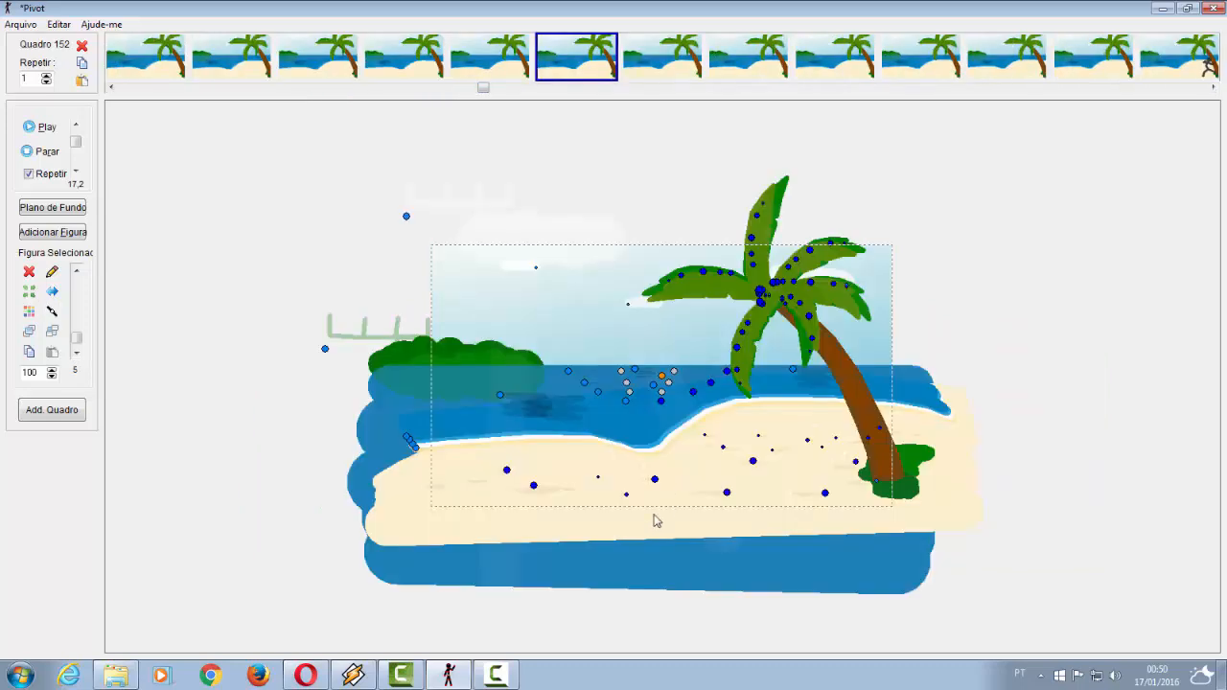
click(655, 480)
click(29, 312)
click(554, 364)
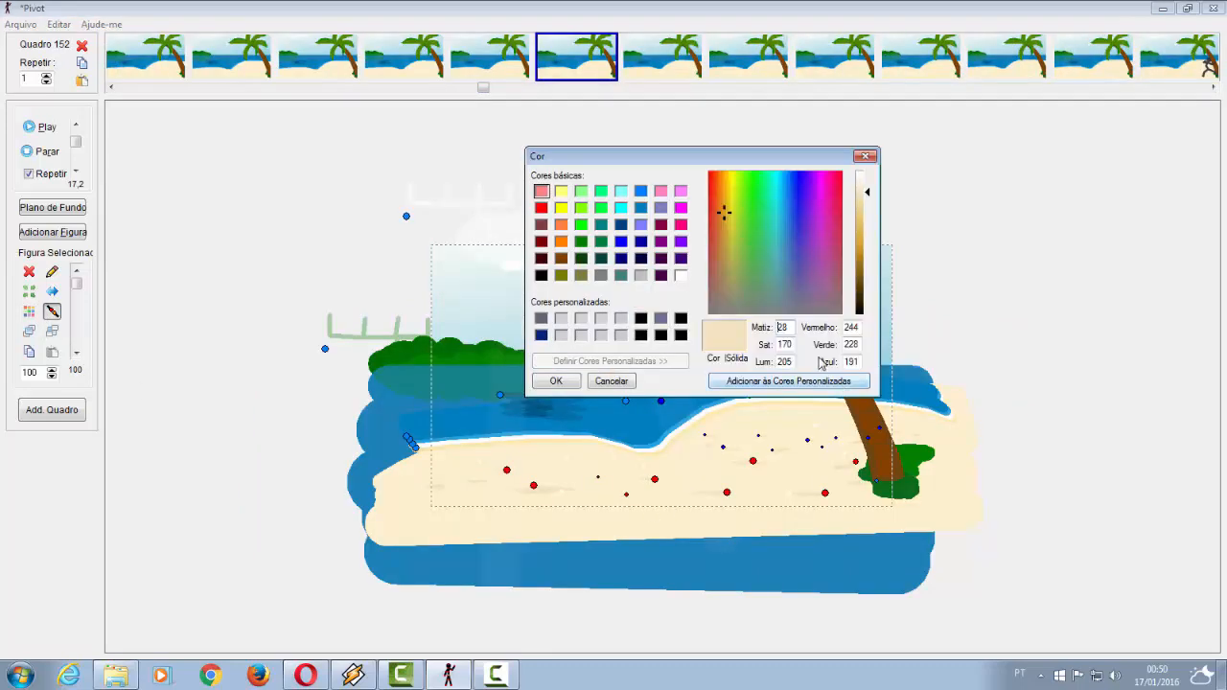
double_click(792, 344)
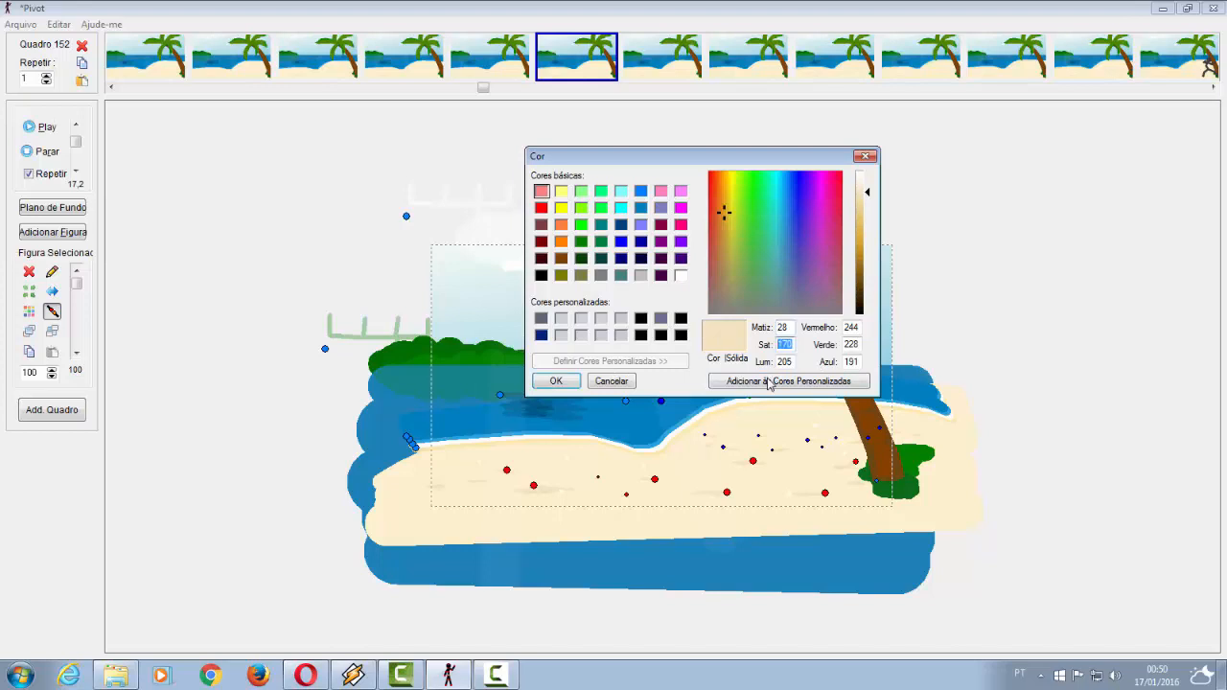
text(240)
click(556, 381)
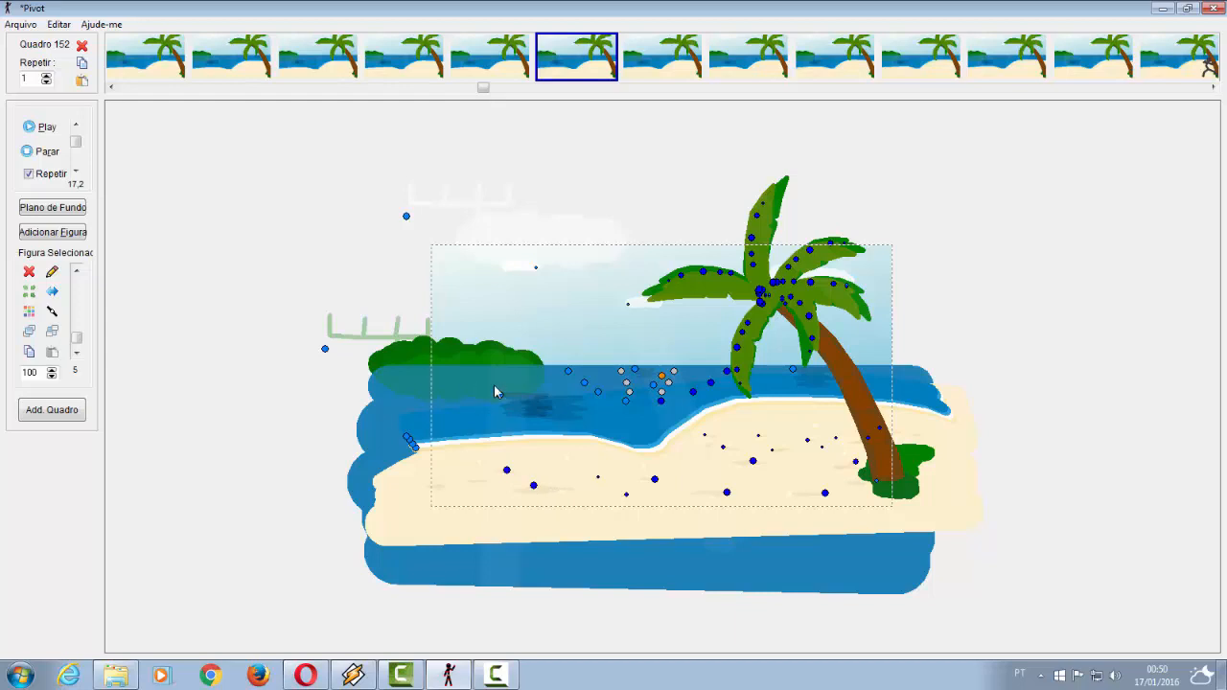
Step: Examine the color values of the palm tree's lower leaf, discard any color change, and preview the beach scene
click(750, 332)
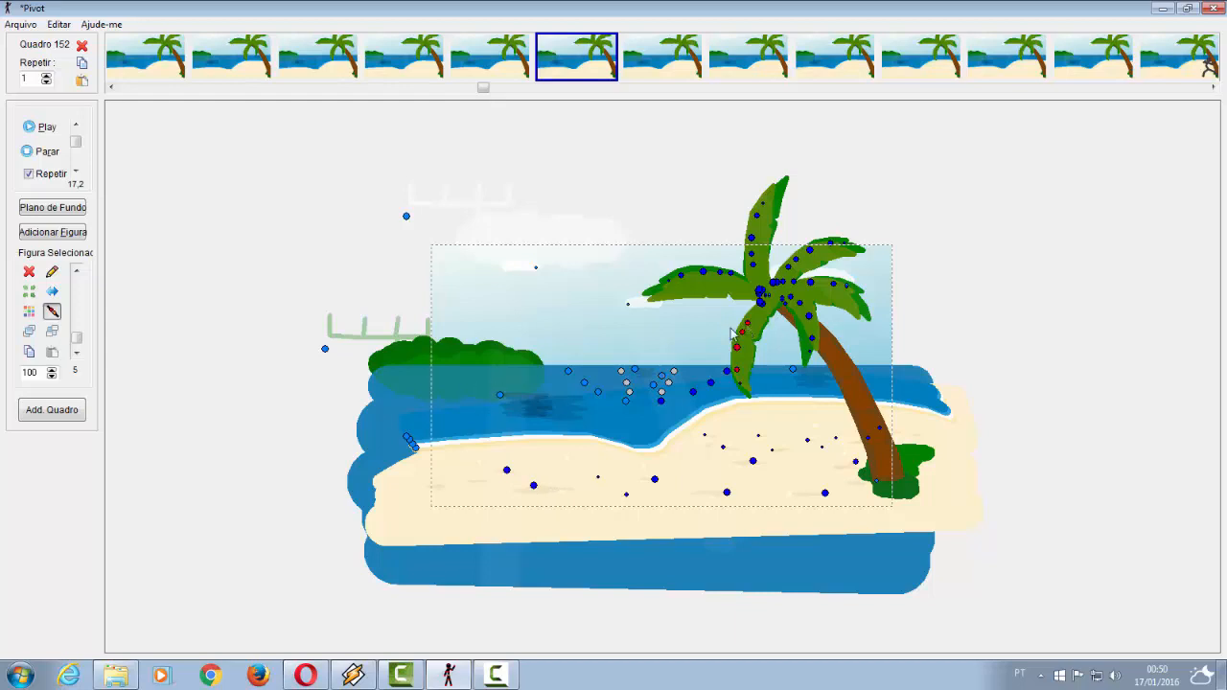
click(52, 311)
click(686, 362)
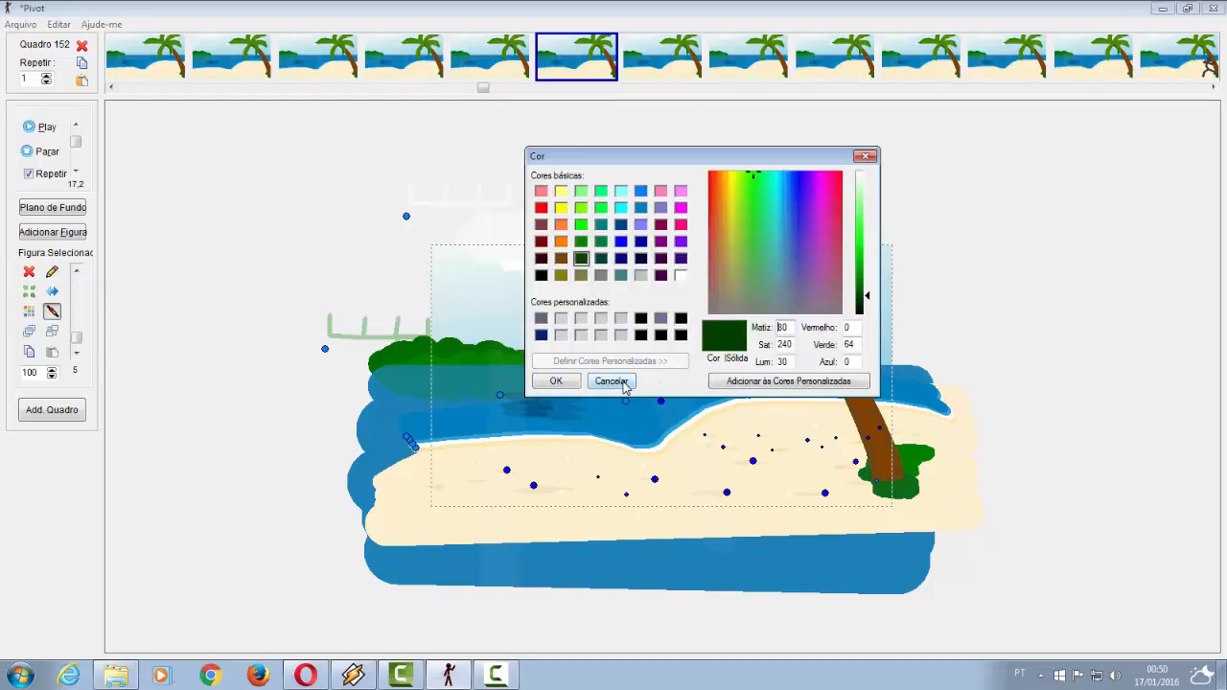
click(625, 378)
click(42, 127)
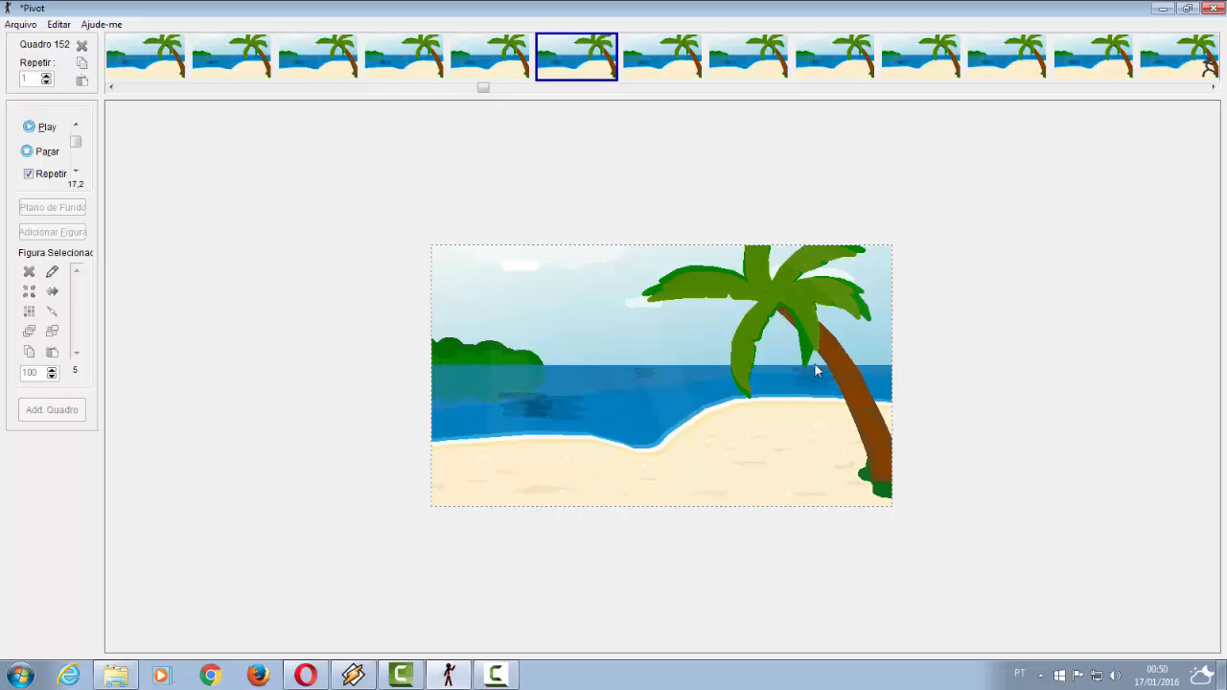
click(26, 151)
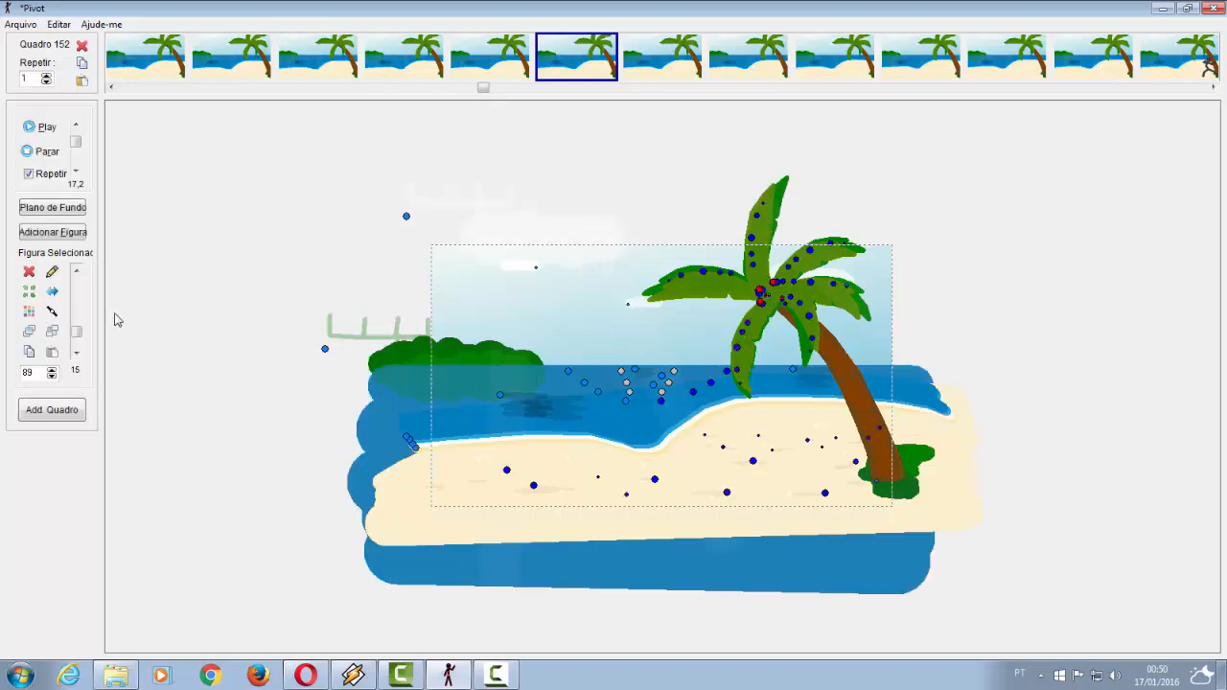
Step: Try saturations of 200 and 150 on the green figure at the center of the palm's crown
click(29, 312)
double_click(785, 344)
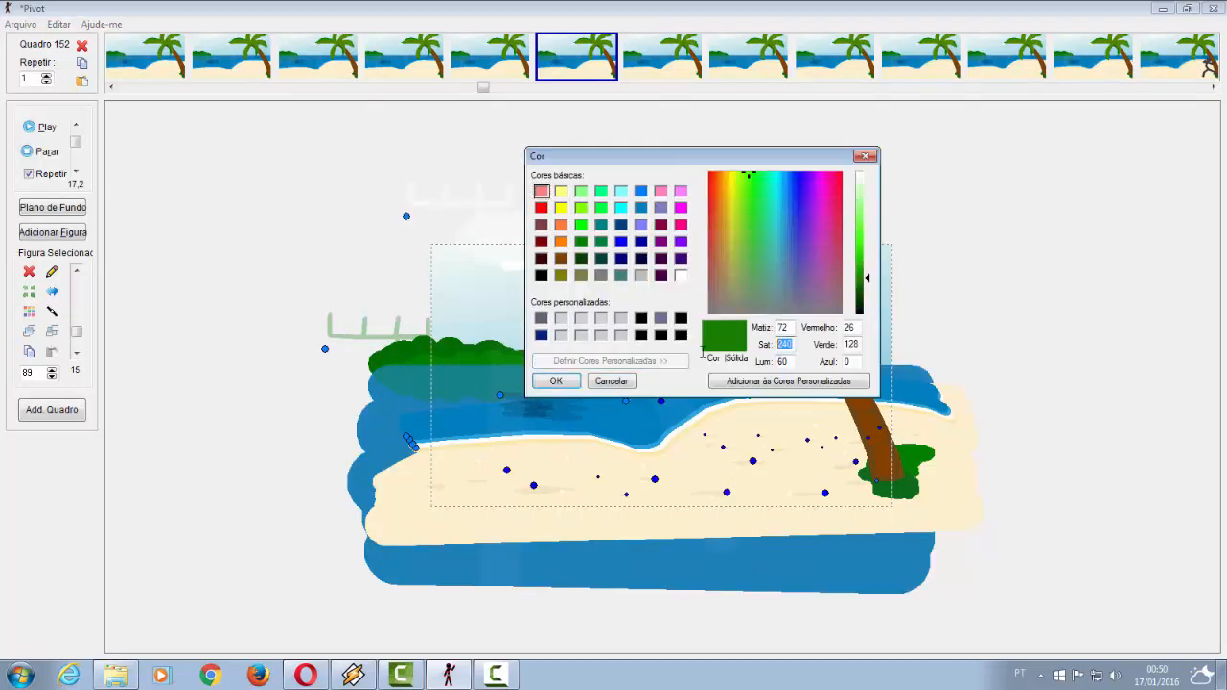
text(200)
click(554, 381)
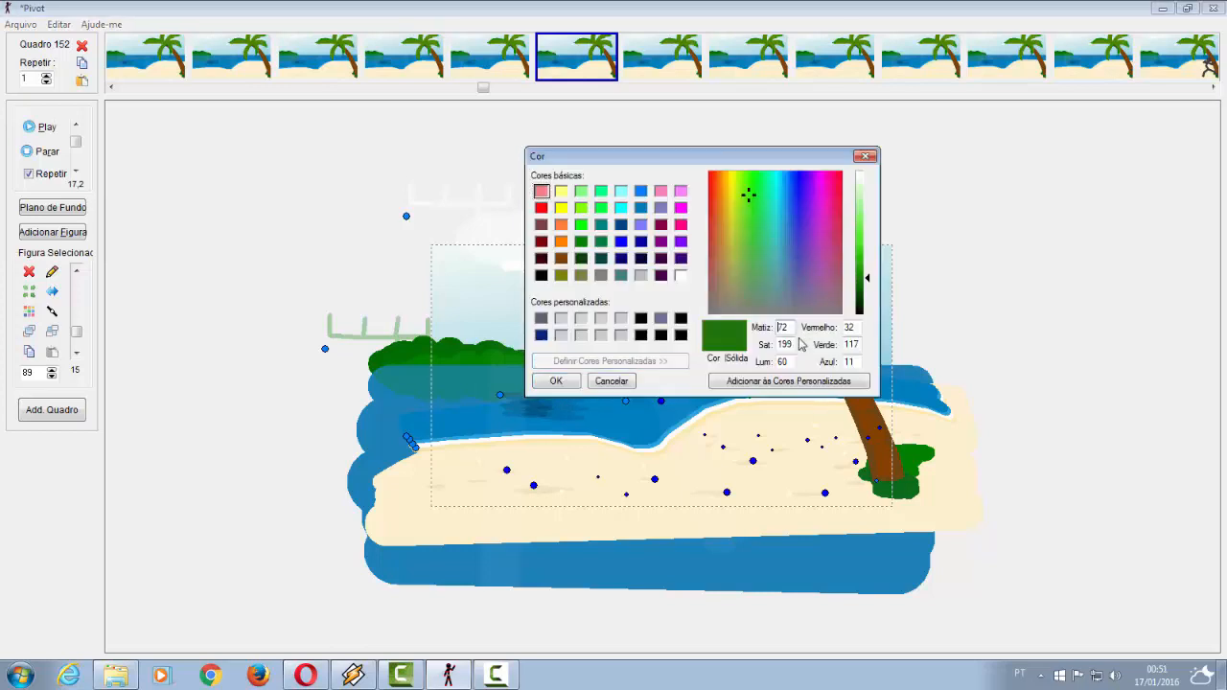
drag(797, 345, 705, 349)
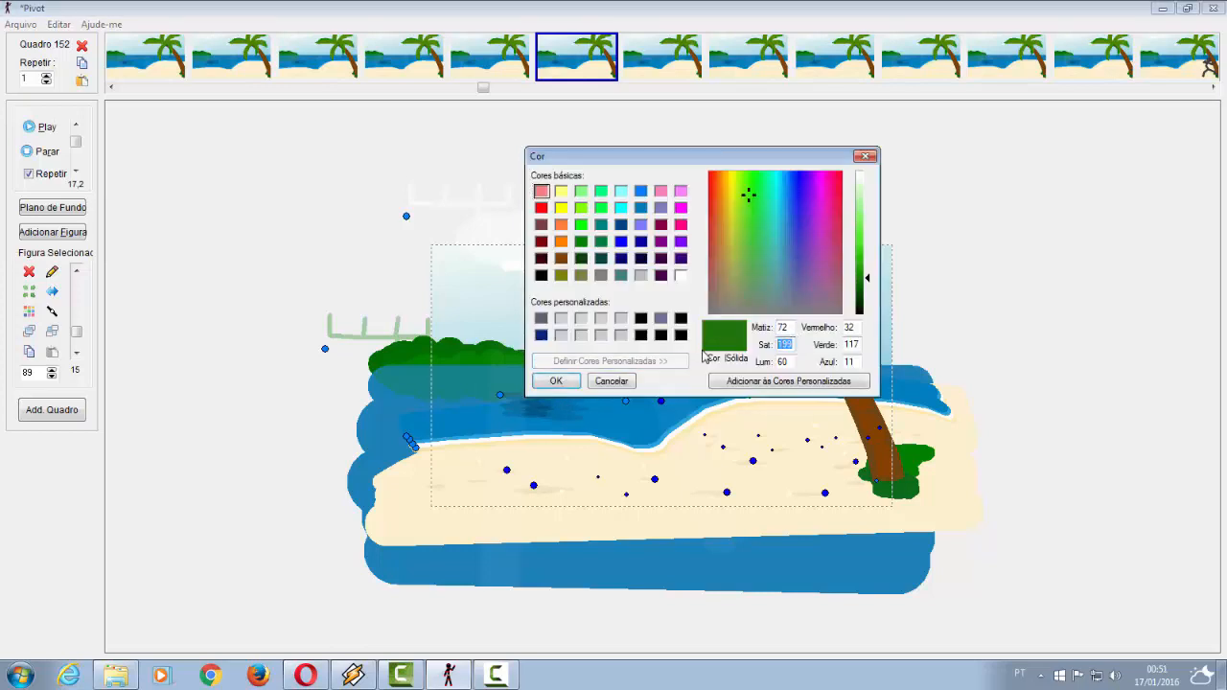
text(150)
click(556, 381)
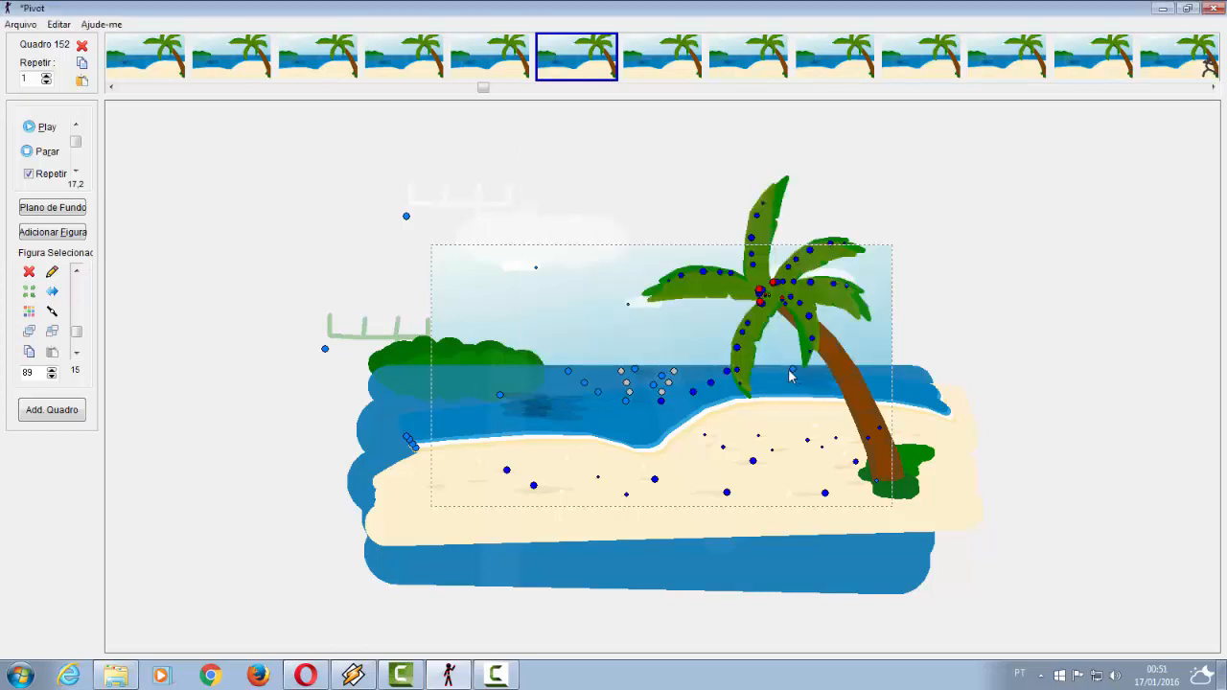
click(461, 372)
Step: Try a luminosity of 0 on the running stick figure in frame 185 and preview the result
drag(483, 87, 565, 91)
click(578, 71)
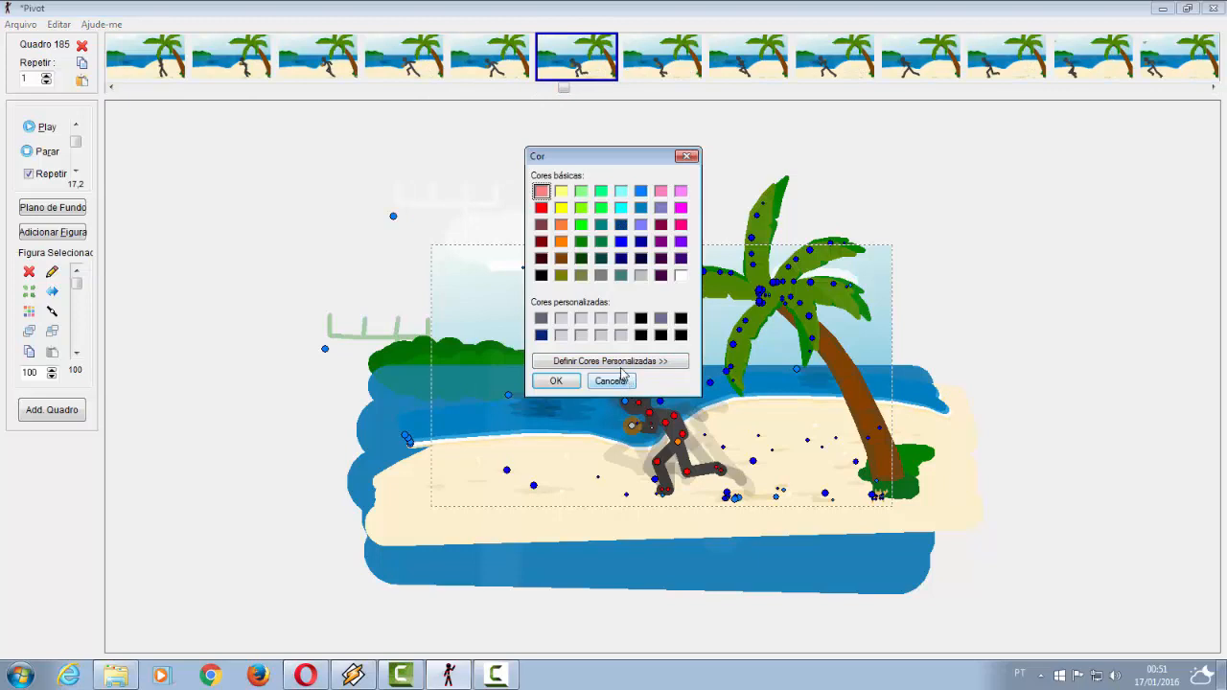
click(621, 363)
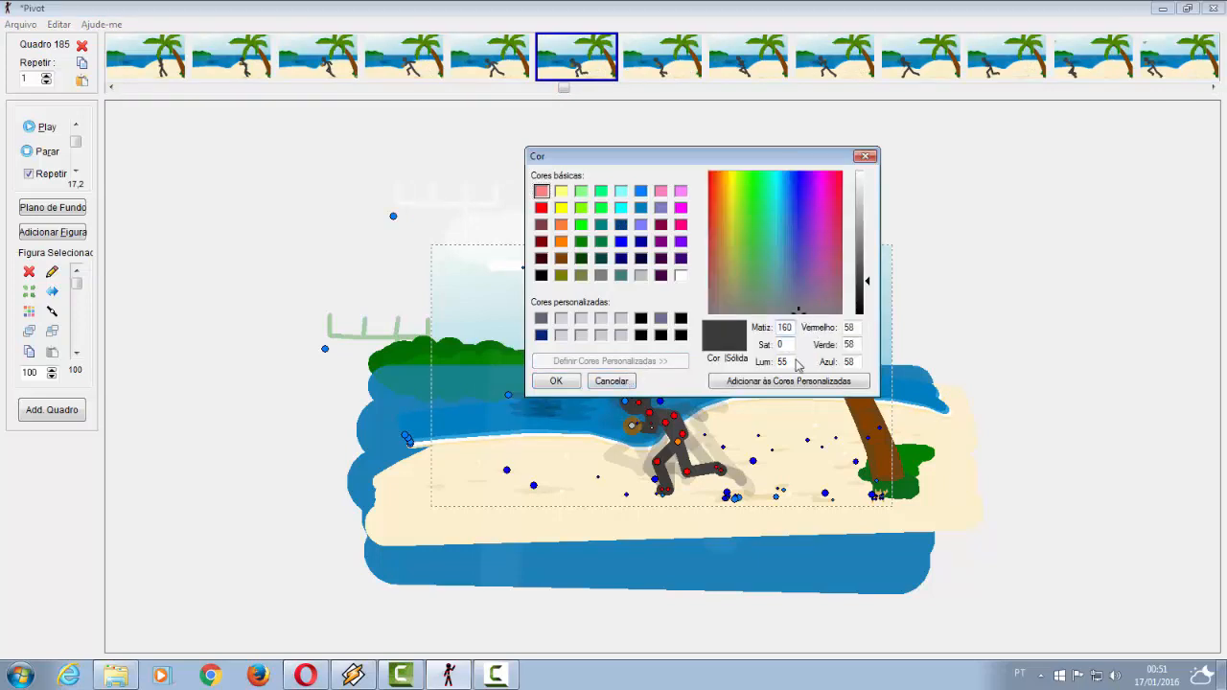
drag(791, 361, 771, 362)
text(0)
click(564, 384)
click(53, 134)
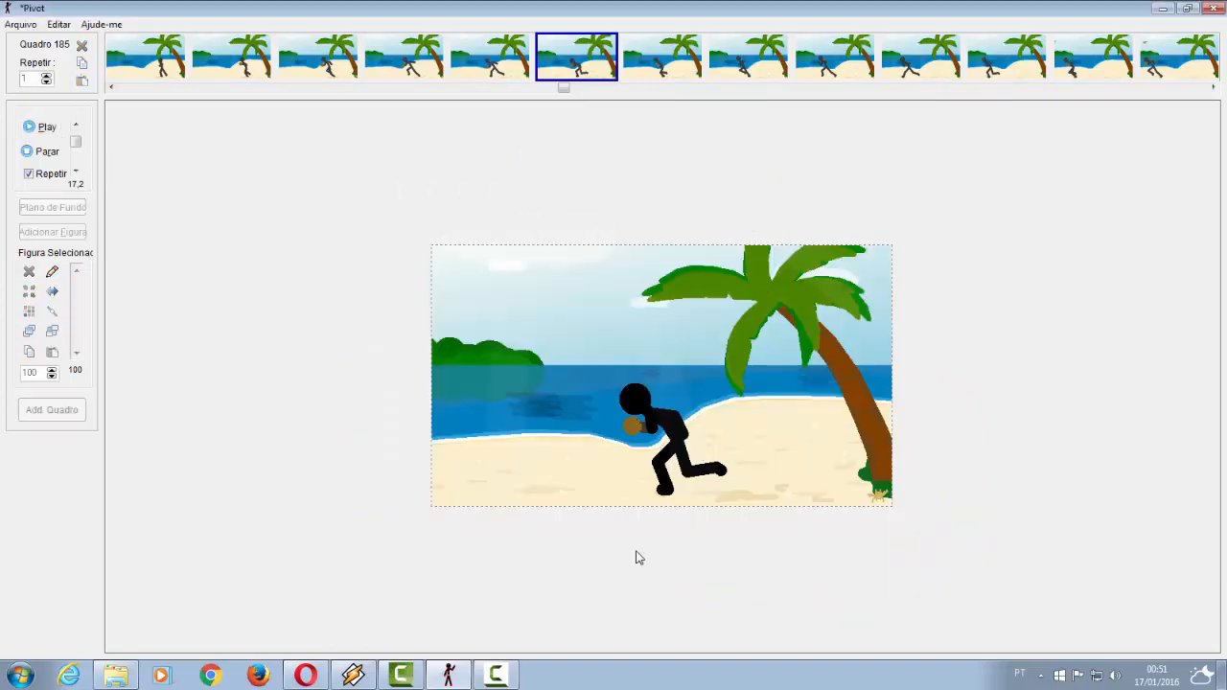
click(665, 426)
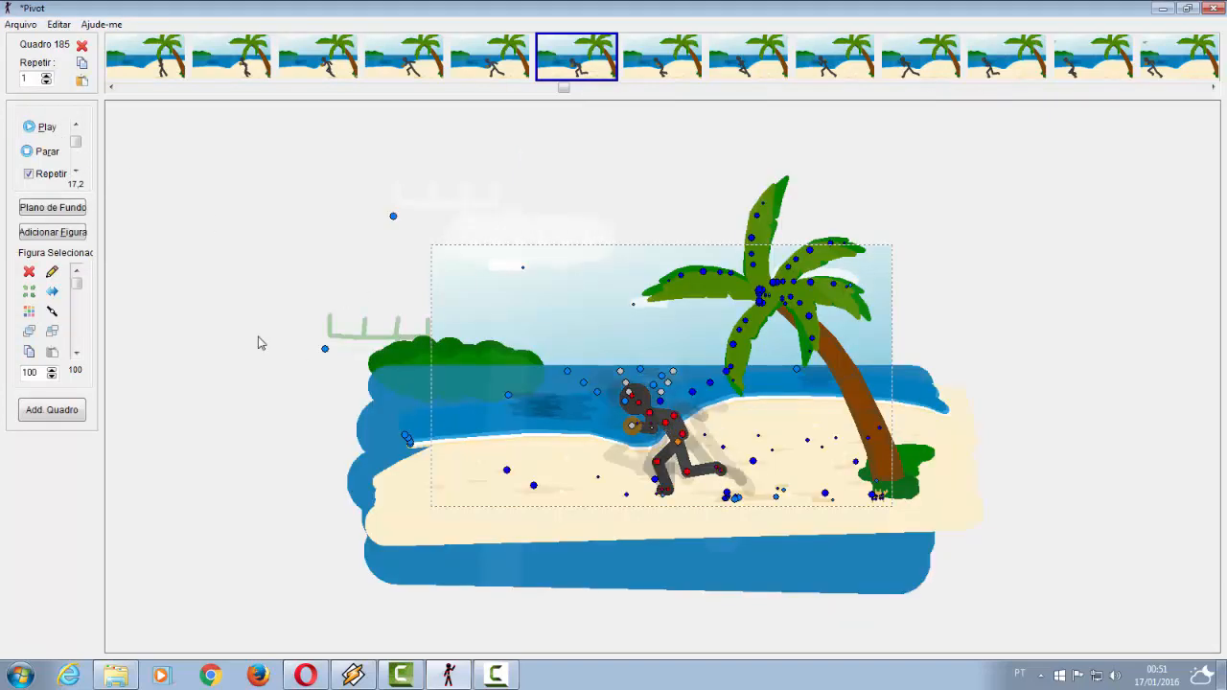
Step: Browse ahead in the frame timeline to the dark brown scene
drag(567, 88, 963, 88)
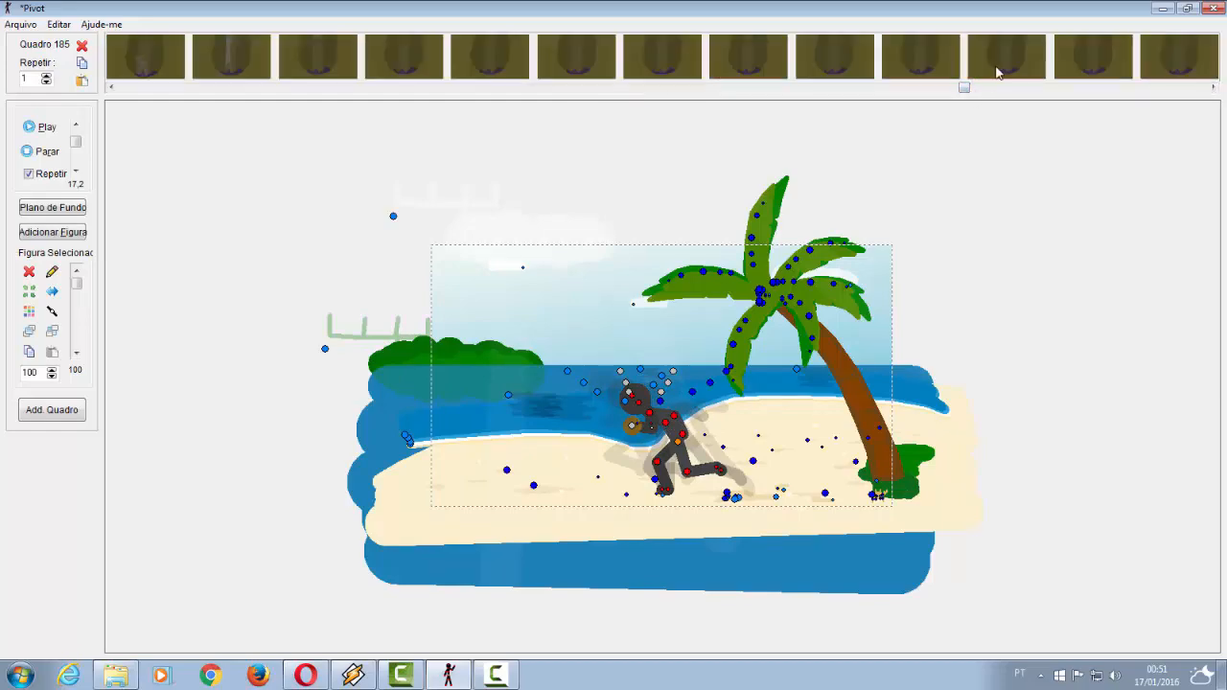